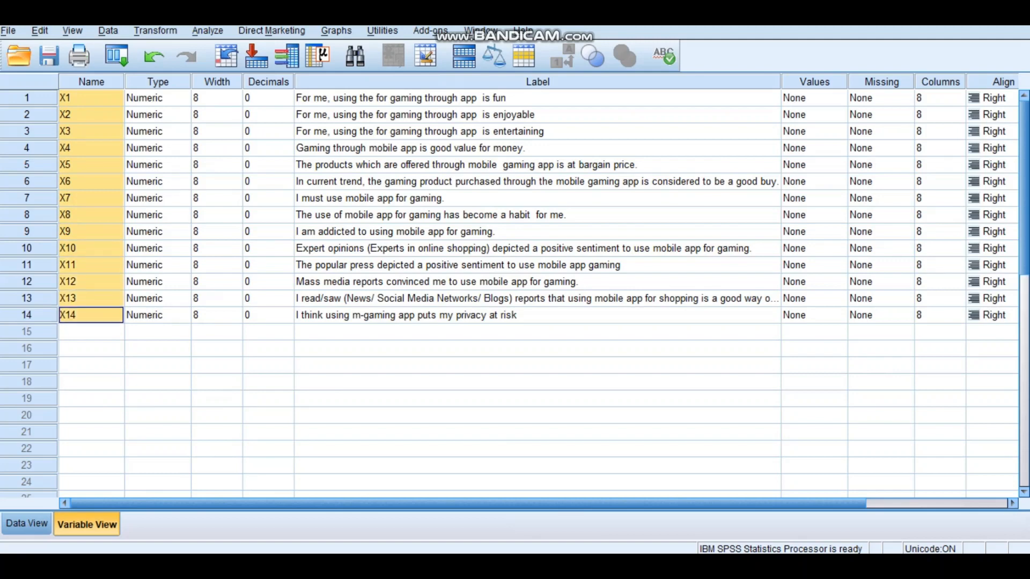
# - Review the names and question labels of variables X1 to X14
pyautogui.moveTo(538, 97); pyautogui.dragTo(538, 332)
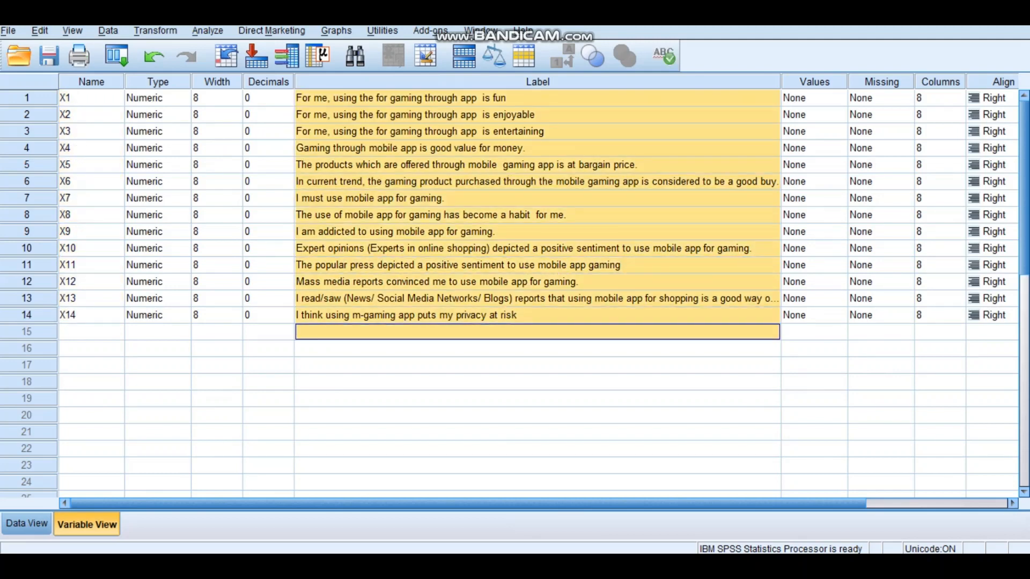
pyautogui.moveTo(91, 98); pyautogui.dragTo(91, 315)
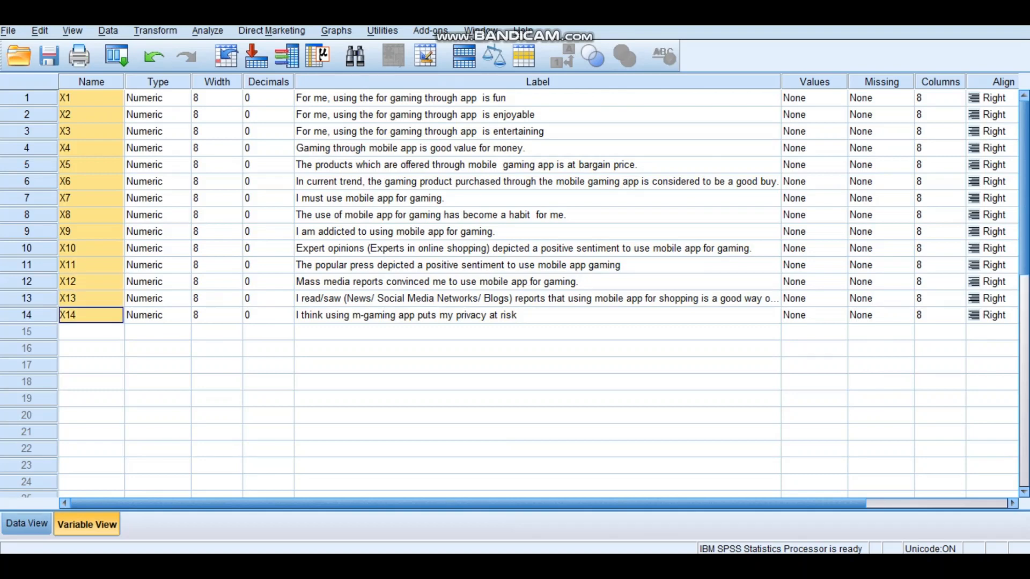
pyautogui.click(538, 148)
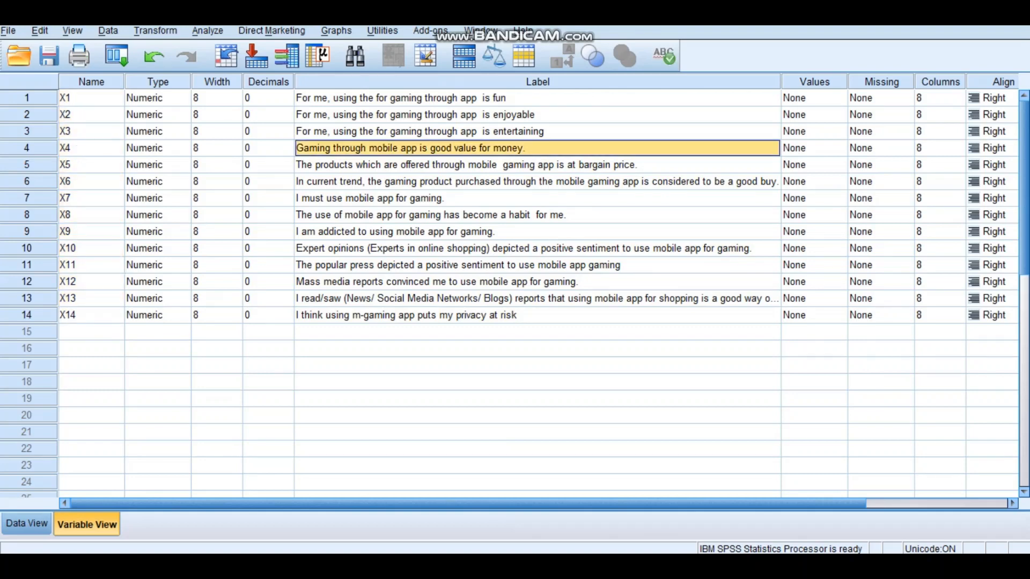
pyautogui.press('Up')
pyautogui.press('Up')
pyautogui.press('Up')
pyautogui.press('Down')
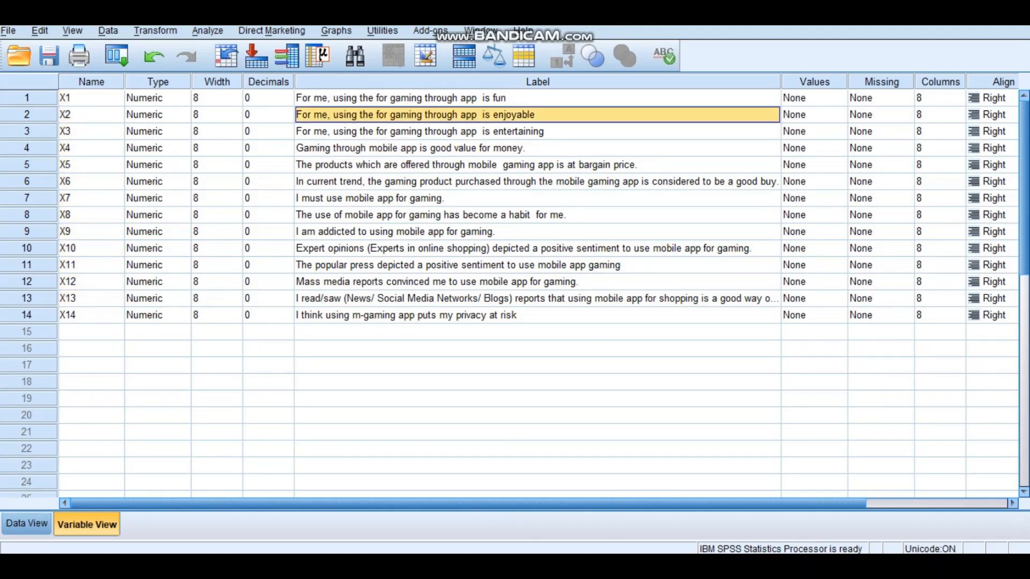
pyautogui.click(538, 249)
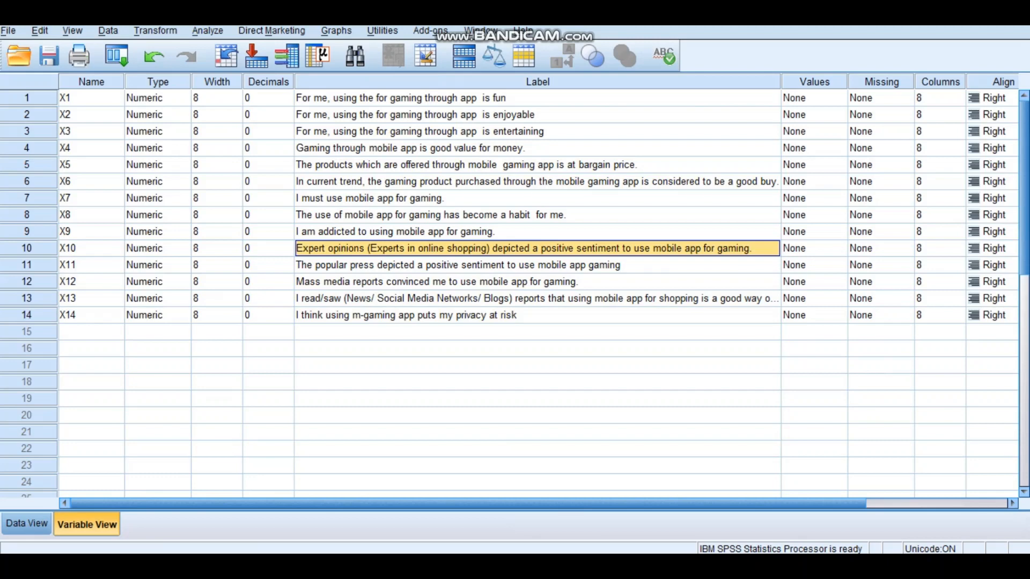
pyautogui.moveTo(538, 98); pyautogui.dragTo(538, 315)
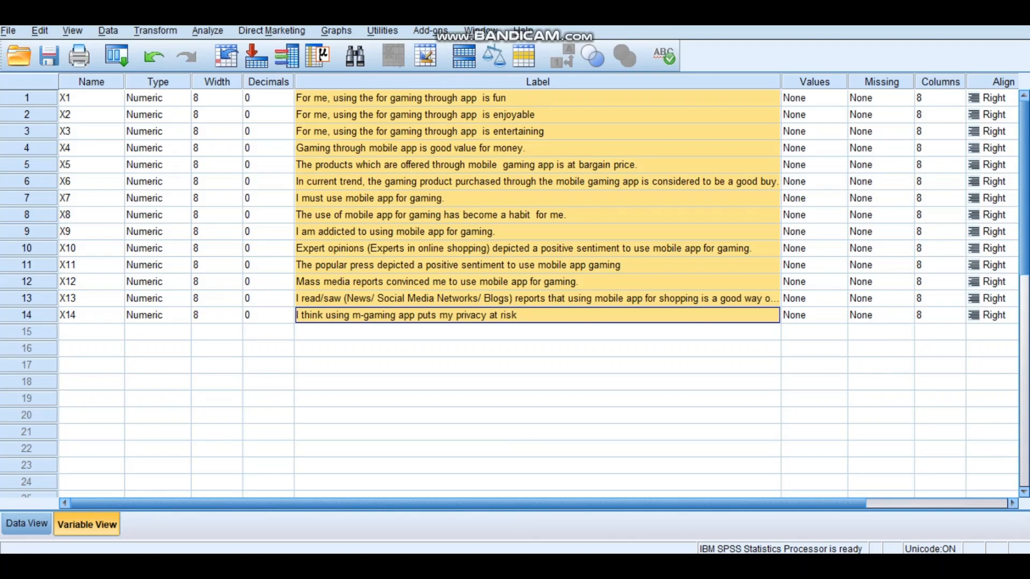
pyautogui.click(537, 416)
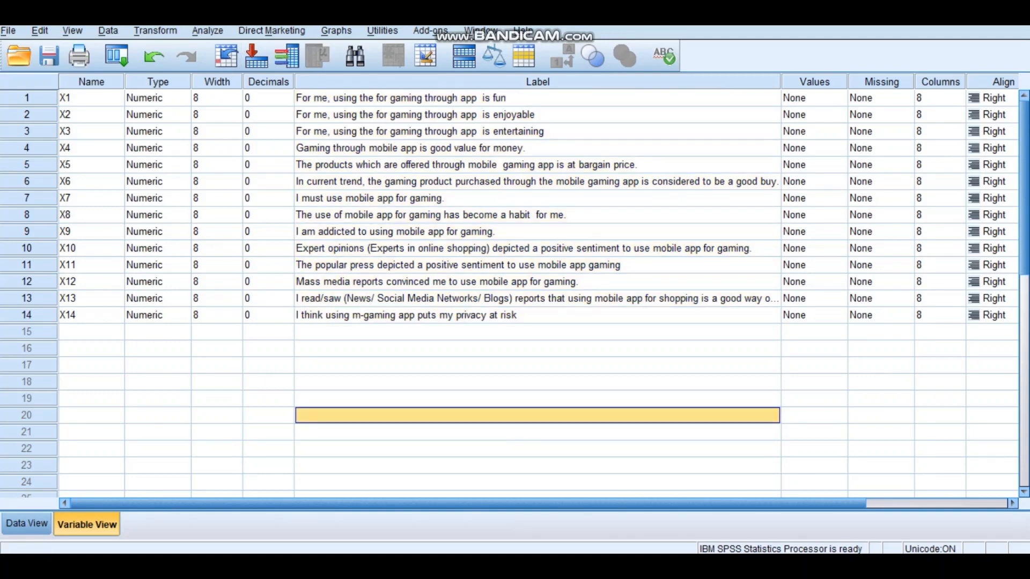
pyautogui.click(208, 31)
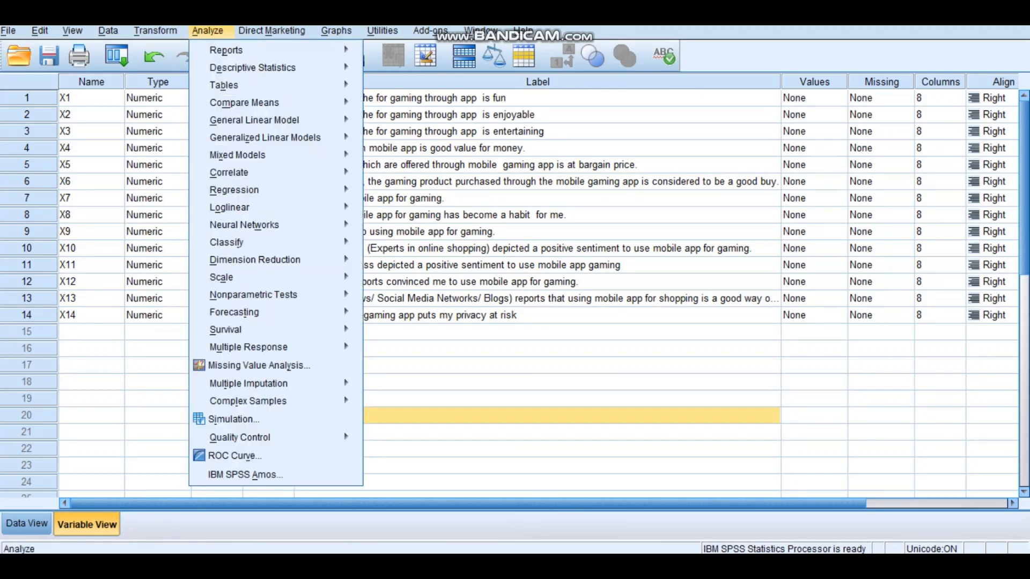
pyautogui.moveTo(255, 260)
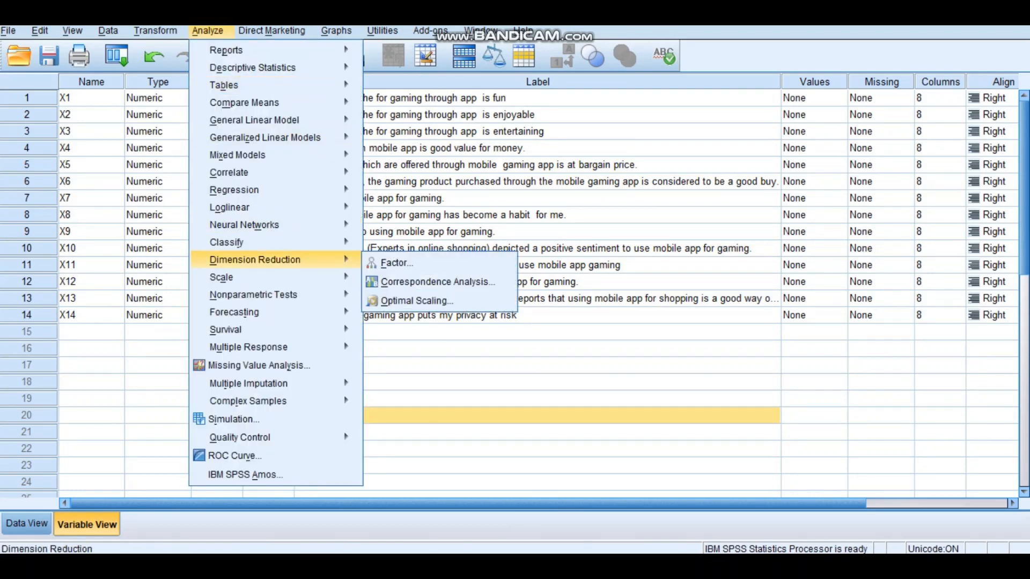
pyautogui.click(397, 264)
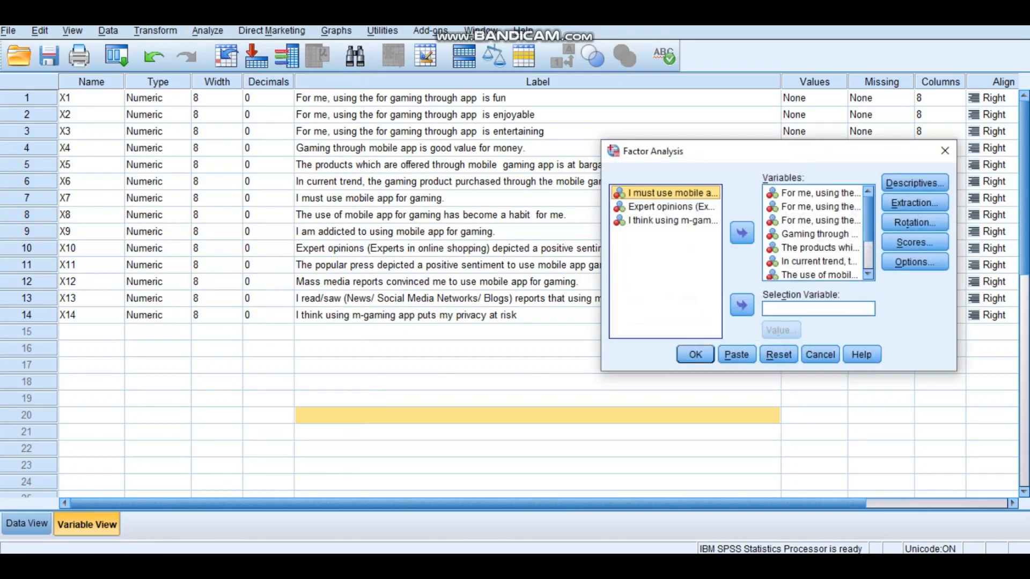
pyautogui.click(818, 262)
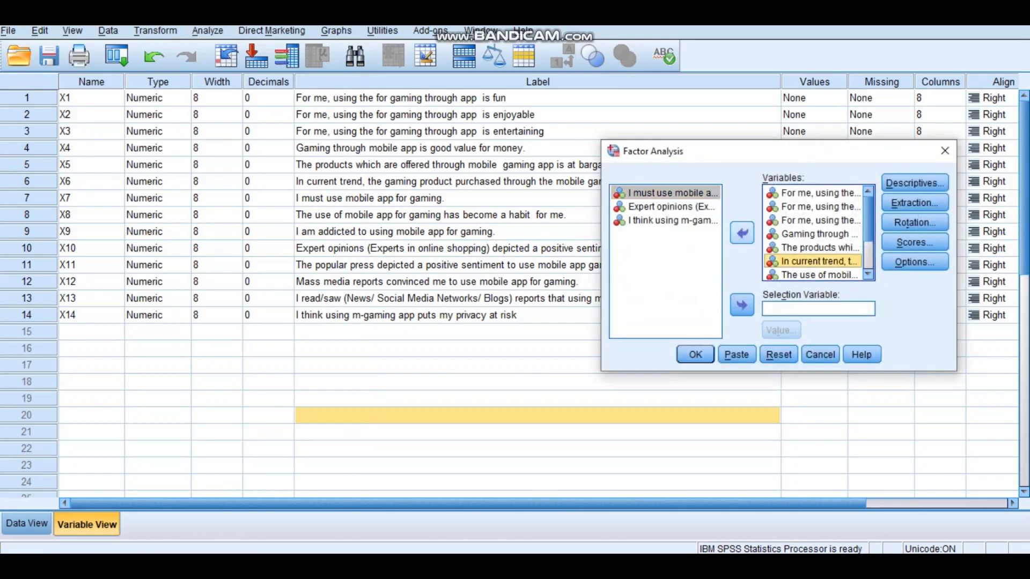
pyautogui.hotkey('ctrl', 'a')
pyautogui.click(742, 233)
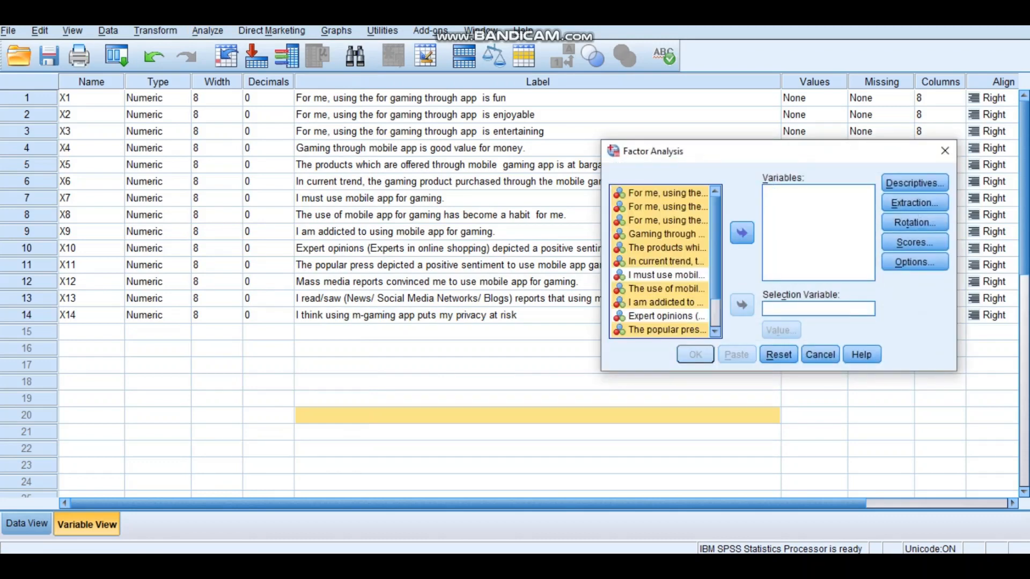
pyautogui.click(667, 248)
pyautogui.scroll(-1, 667, 248)
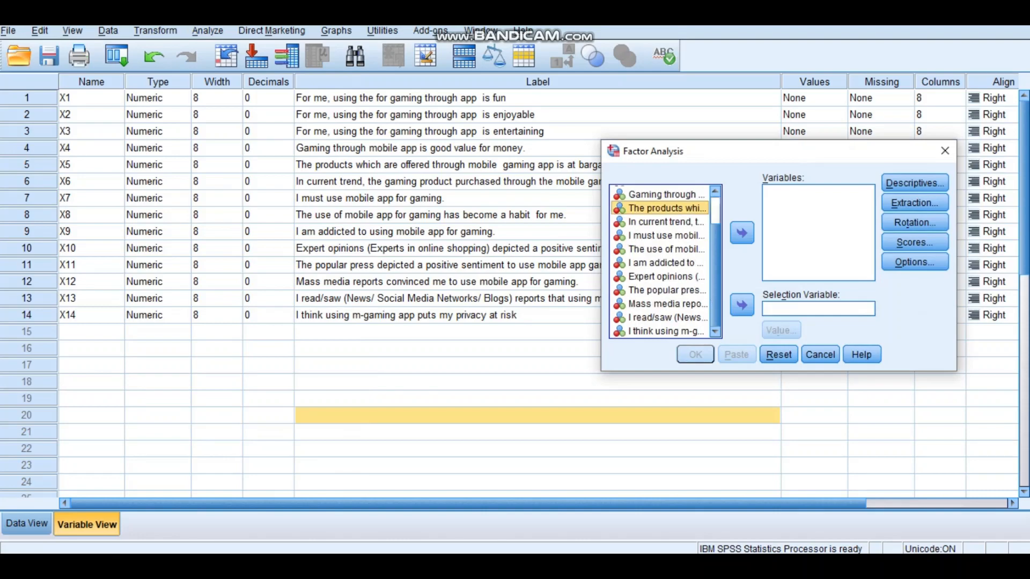
pyautogui.scroll(1, 667, 248)
pyautogui.click(945, 150)
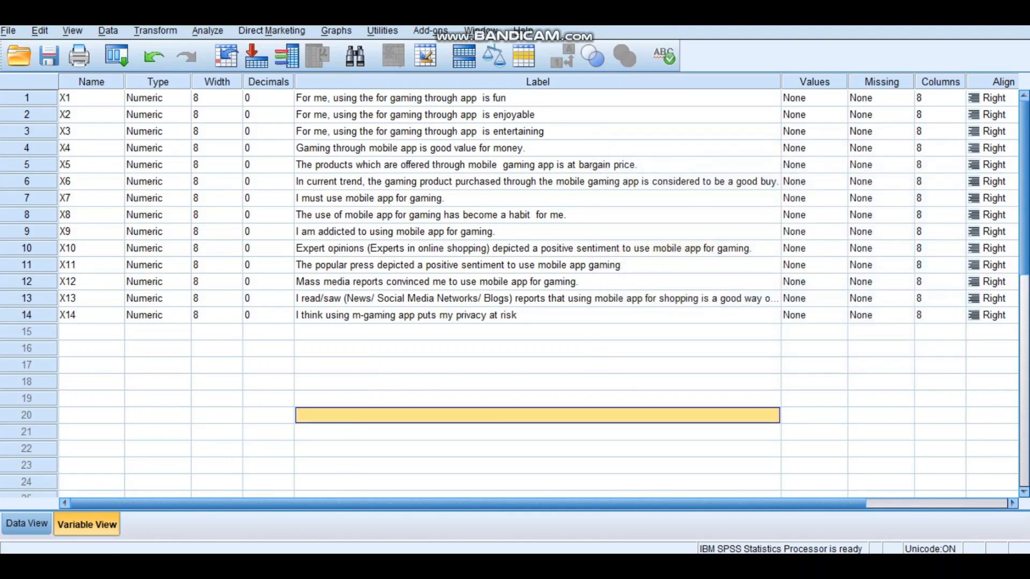
# - Start a Factor Analysis and remove all previously chosen variables from its analysis list
pyautogui.moveTo(698, 503); pyautogui.dragTo(840, 503)
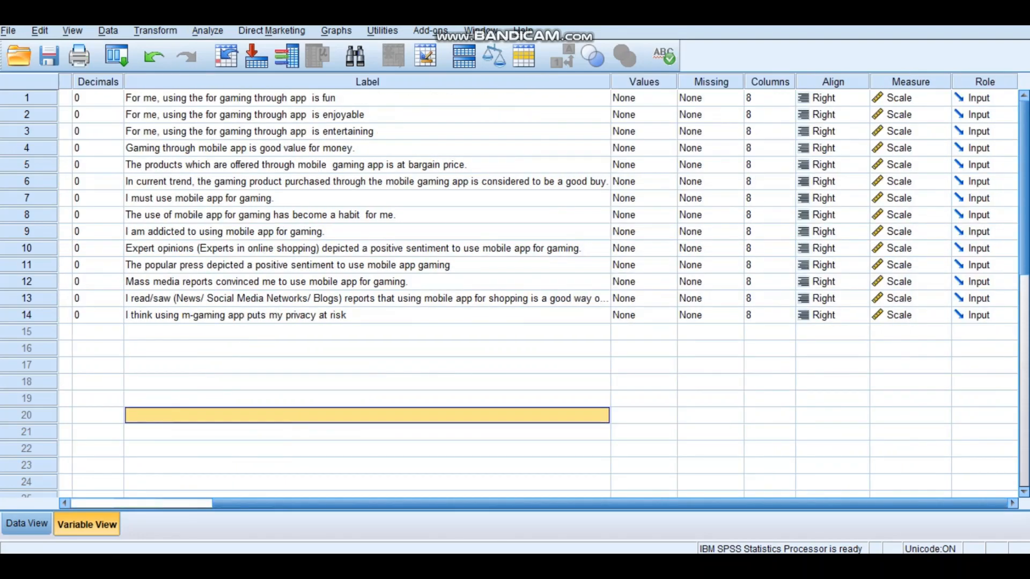
pyautogui.click(208, 31)
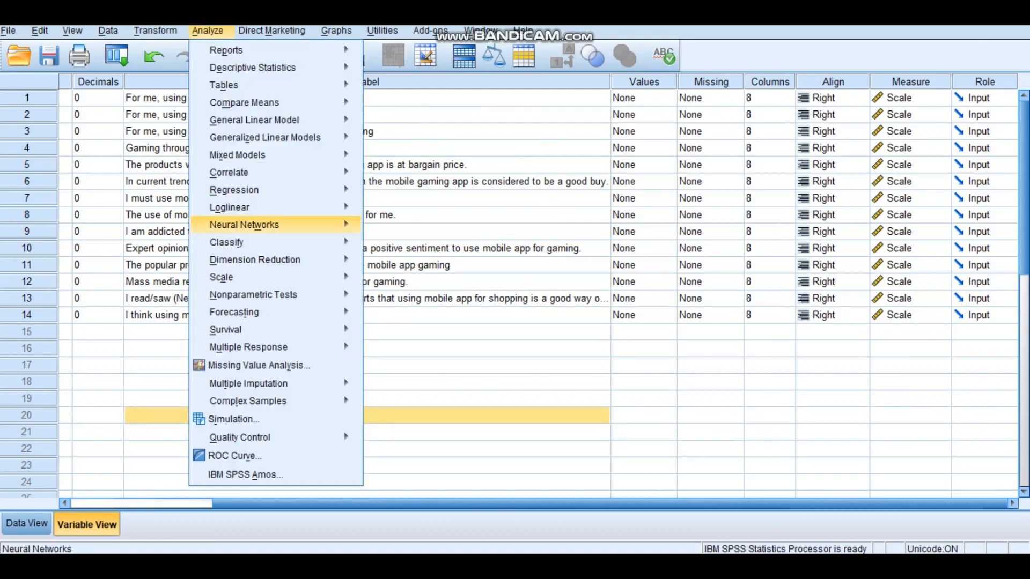
pyautogui.moveTo(257, 259)
pyautogui.click(429, 264)
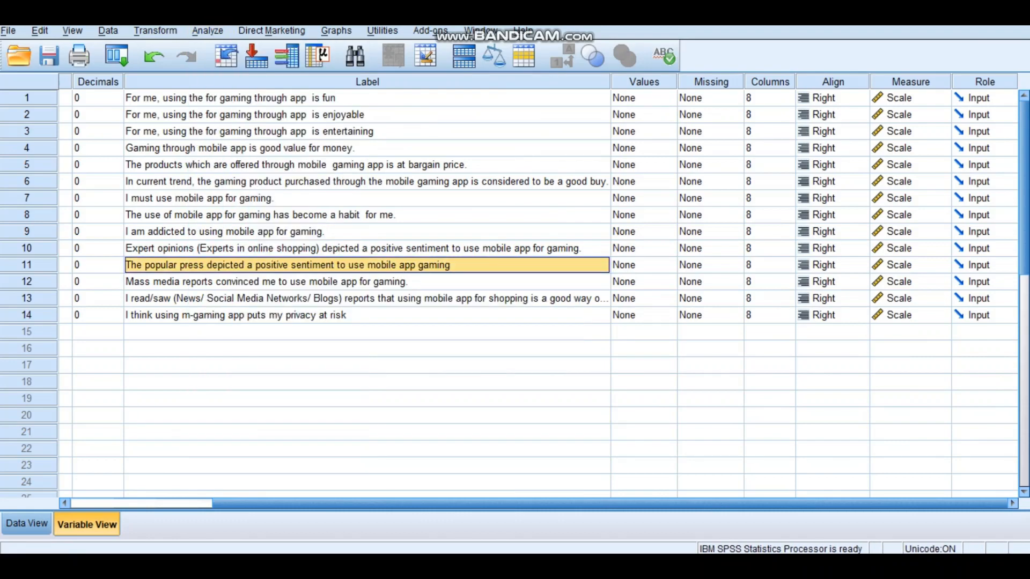
pyautogui.click(208, 31)
pyautogui.click(397, 262)
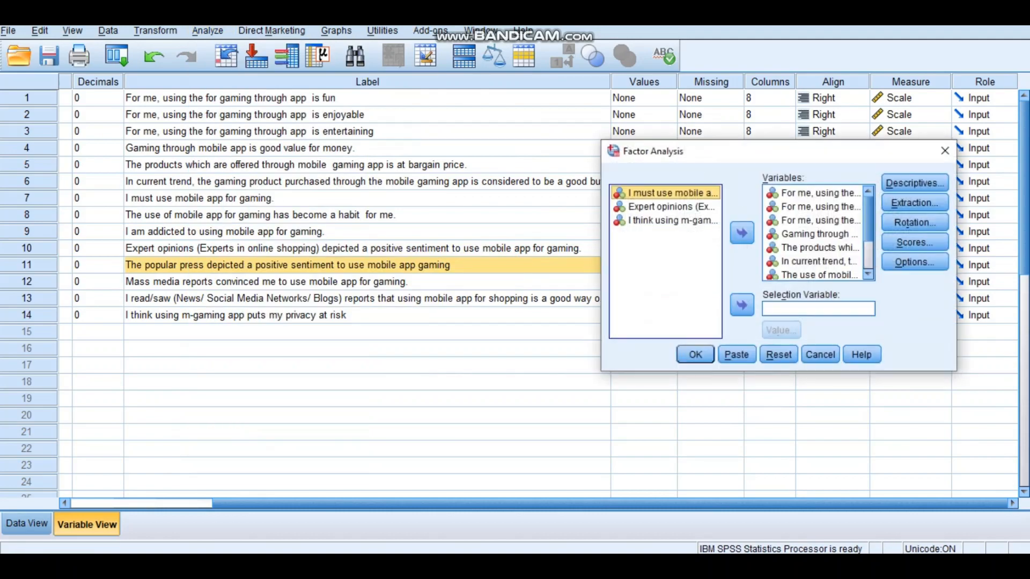
pyautogui.click(819, 220)
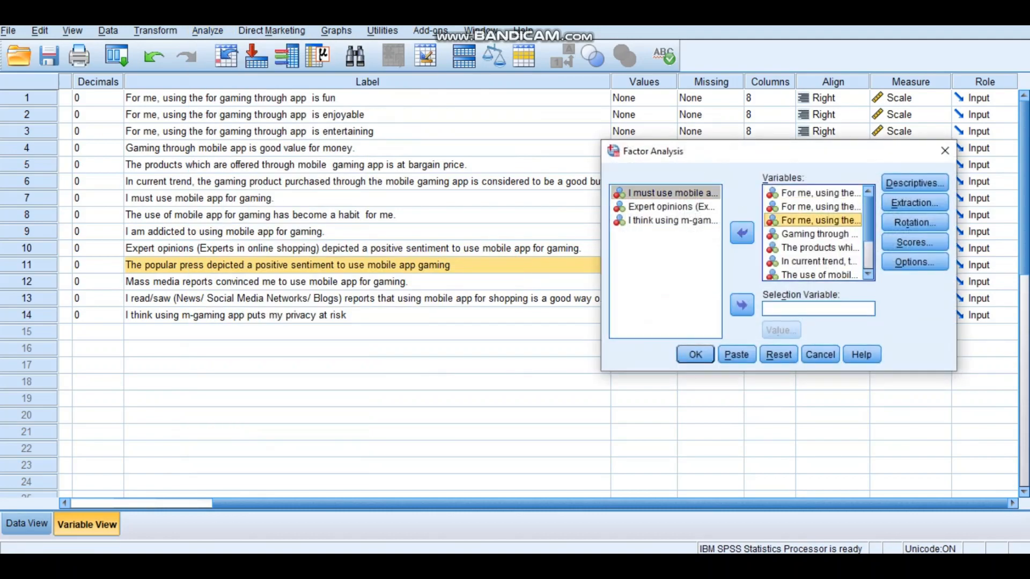
pyautogui.hotkey('ctrl', 'a')
pyautogui.click(742, 233)
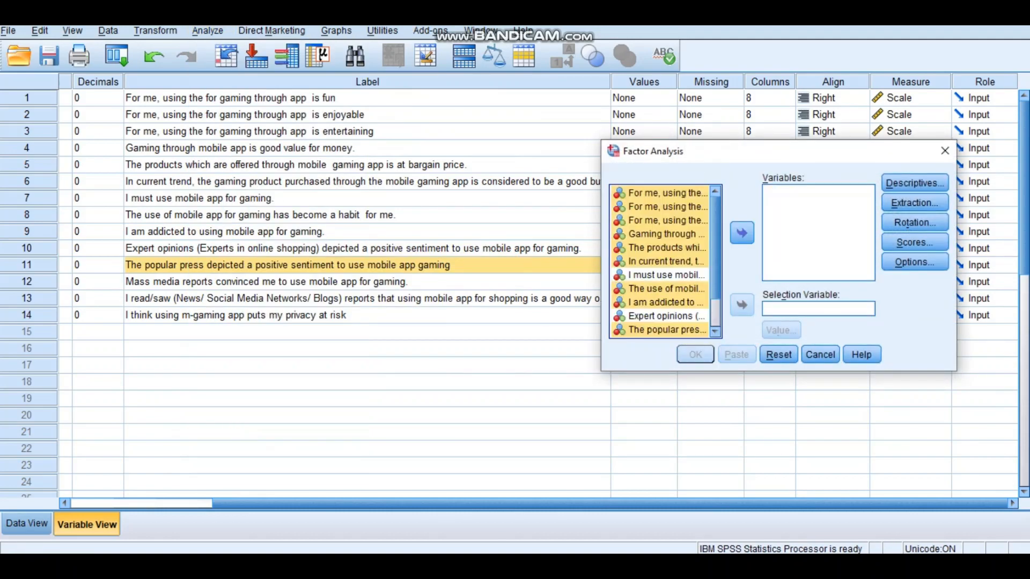
# - Add all 14 variables, X1 to X14, to the factor analysis
pyautogui.click(667, 248)
pyautogui.click(667, 193)
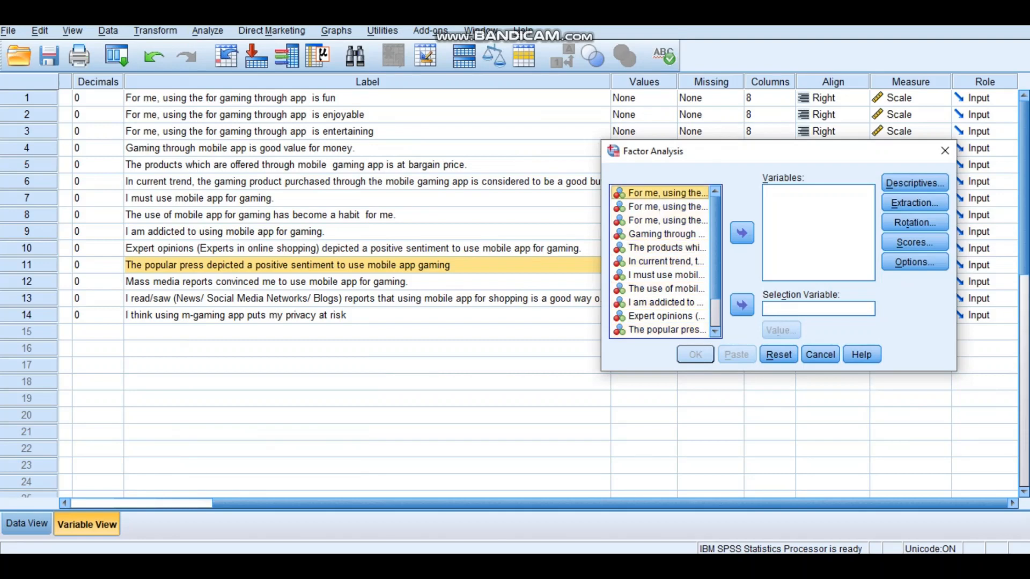
pyautogui.hotkey('ctrl', 'a')
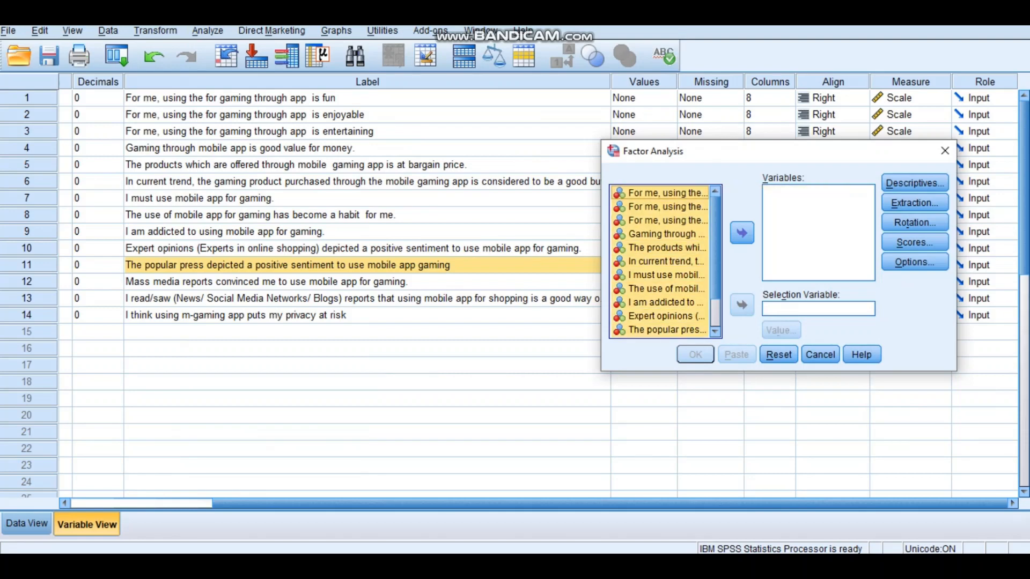
pyautogui.click(742, 233)
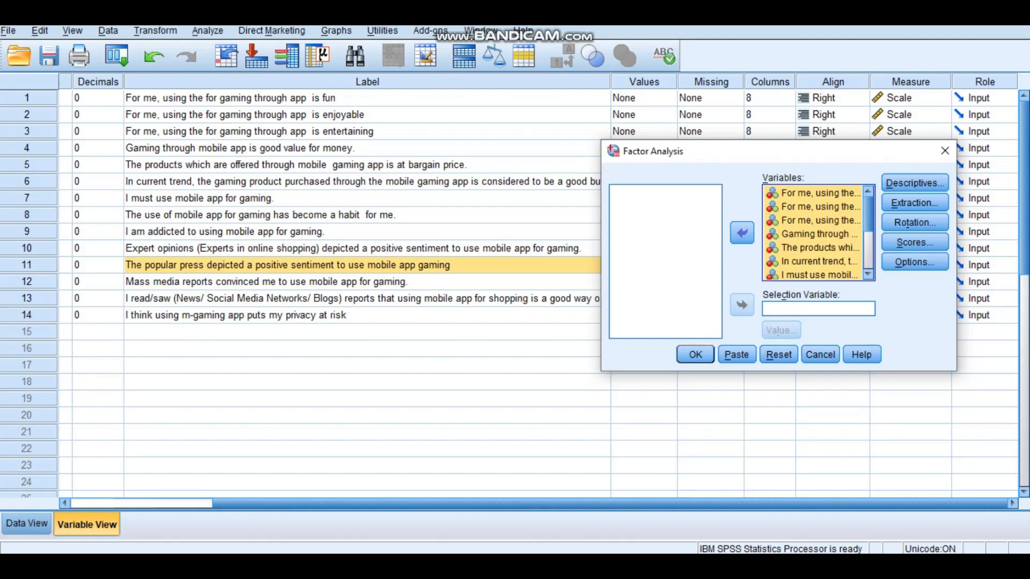
# - Enable univariate descriptives, correlation coefficients and significance levels in the factor analysis descriptives
pyautogui.moveTo(709, 151); pyautogui.dragTo(306, 107)
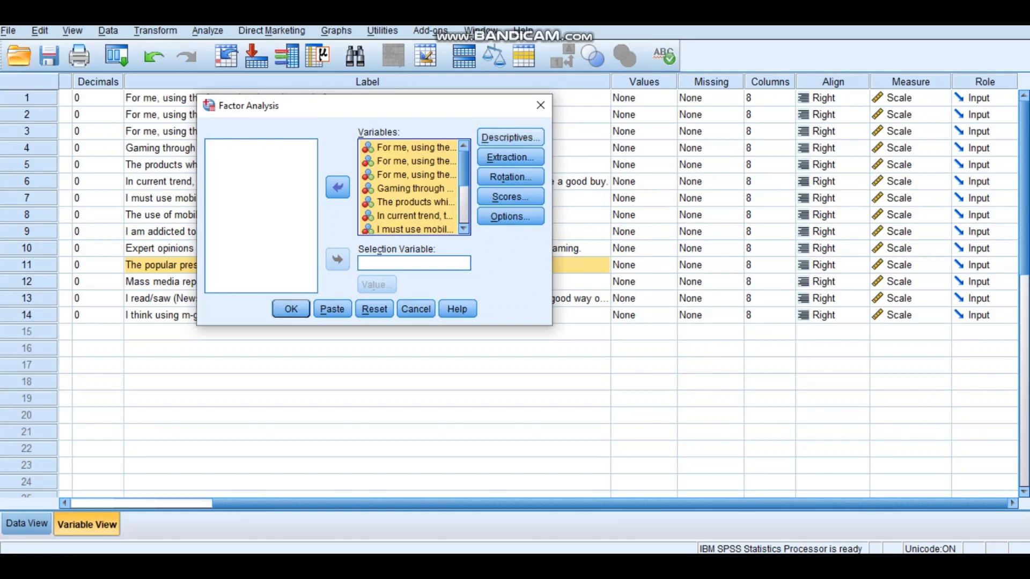
pyautogui.click(510, 137)
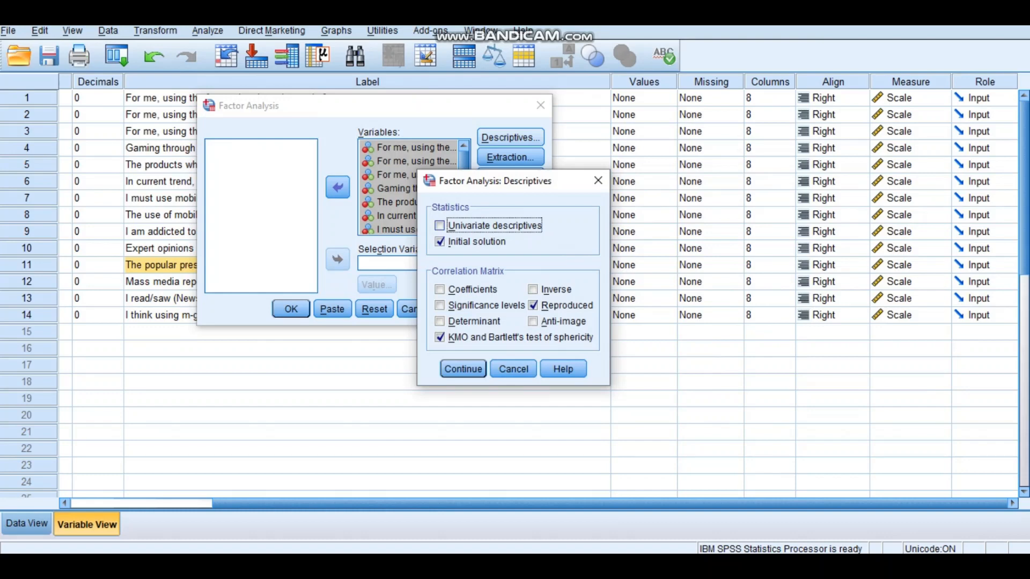
pyautogui.press('space')
pyautogui.click(440, 306)
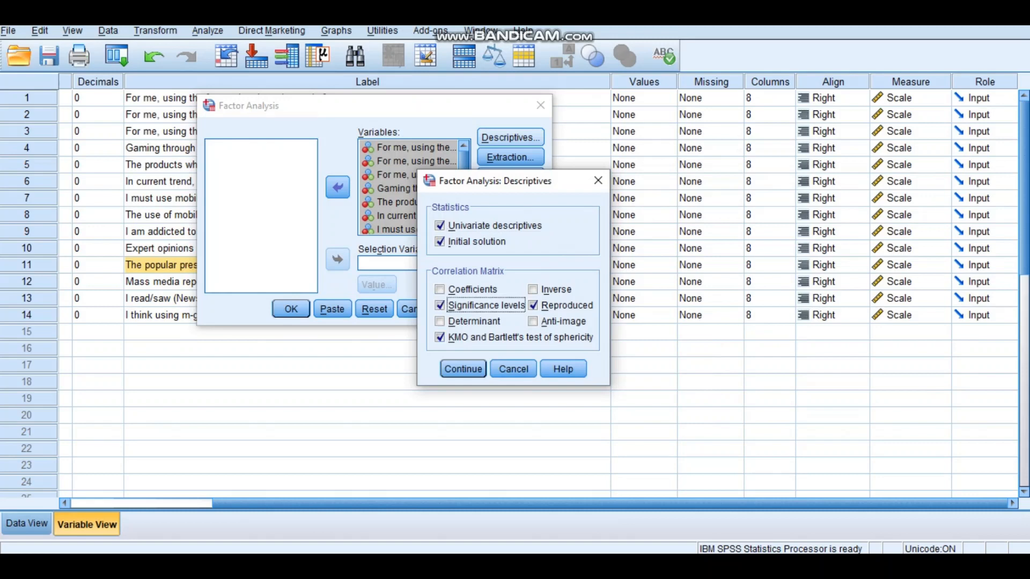
pyautogui.click(440, 290)
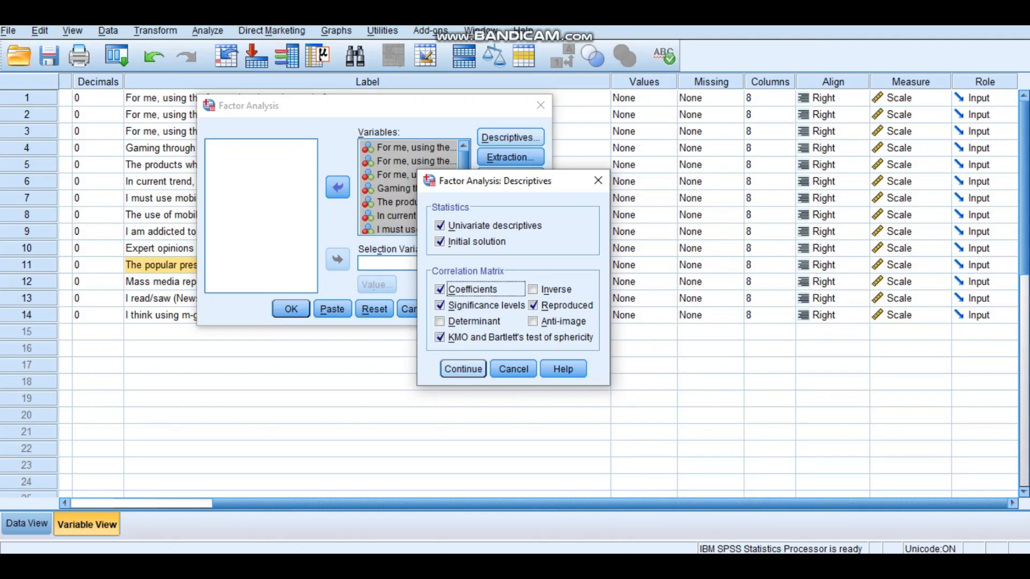
pyautogui.click(463, 368)
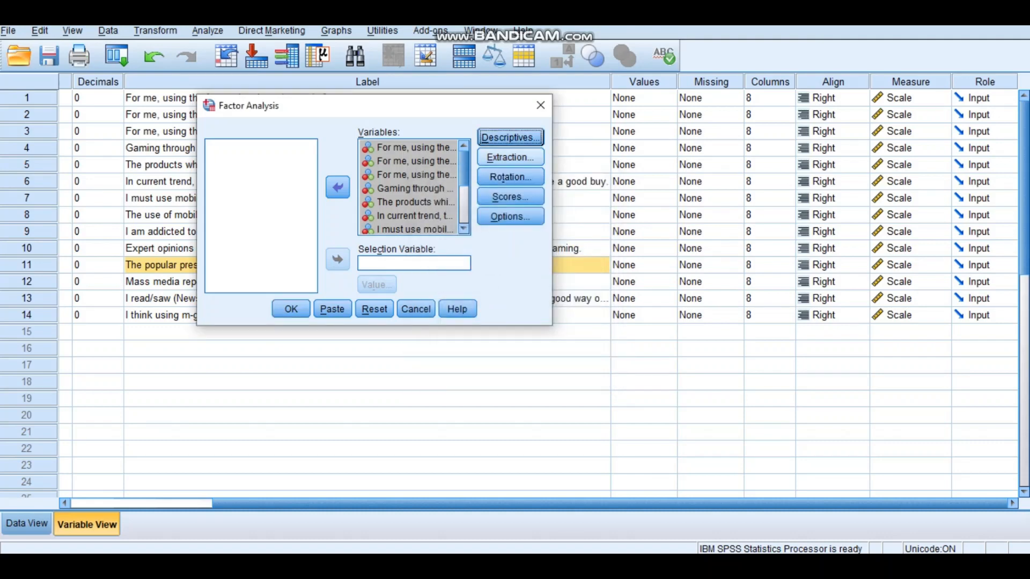
# - Try Principal components as the extraction method, and finally set it to Principal axis factoring
pyautogui.click(511, 158)
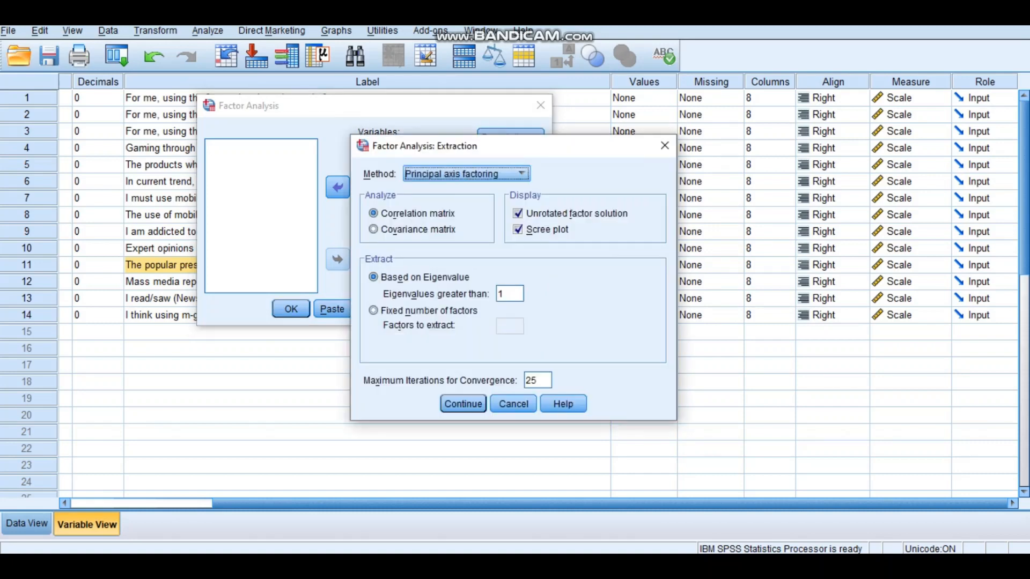
pyautogui.click(520, 174)
pyautogui.click(466, 189)
pyautogui.click(521, 174)
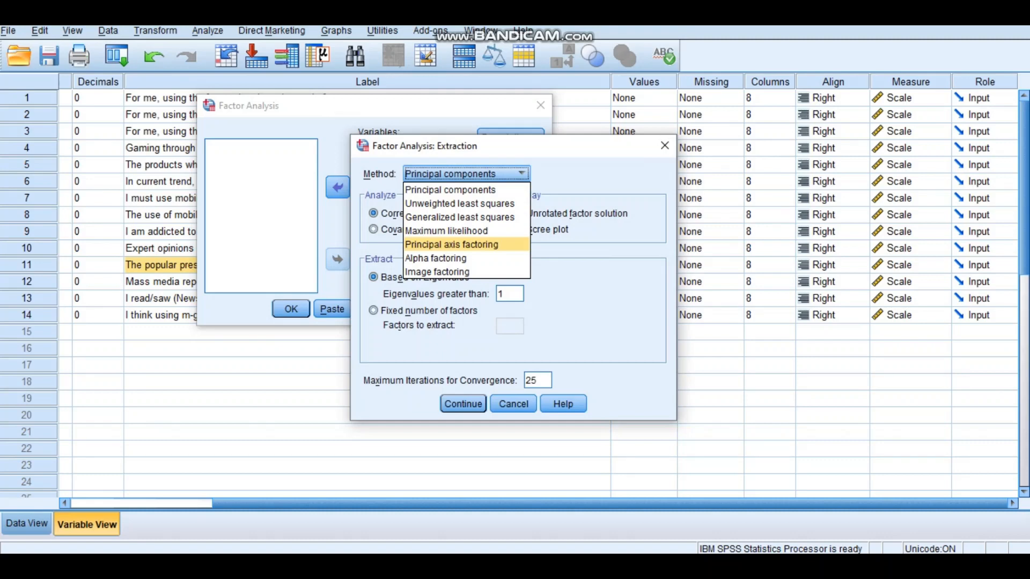
pyautogui.click(452, 245)
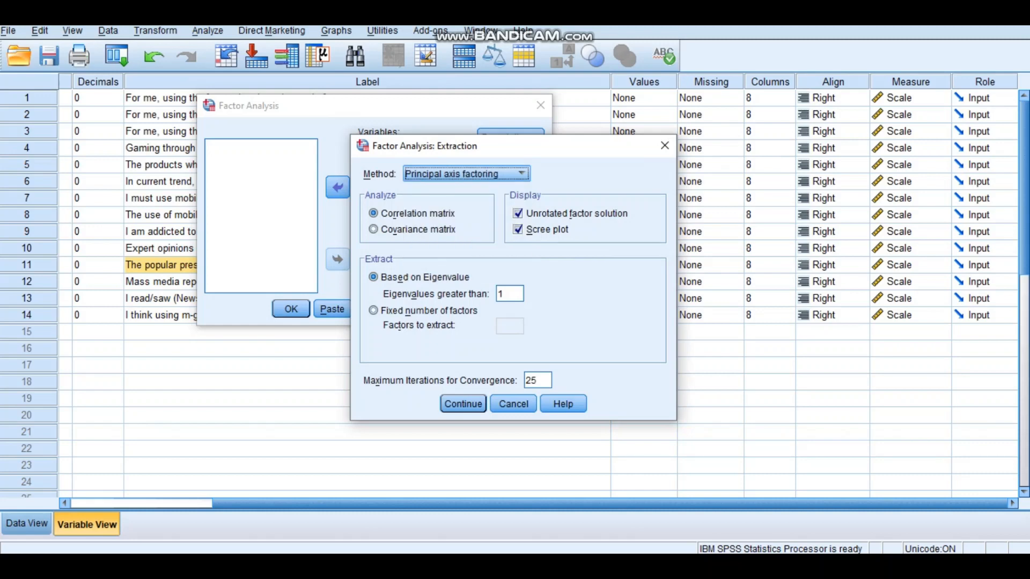
pyautogui.click(466, 174)
pyautogui.click(451, 244)
# - Have the extraction display both the unrotated factor solution and the scree plot, and apply the extraction settings
pyautogui.click(518, 213)
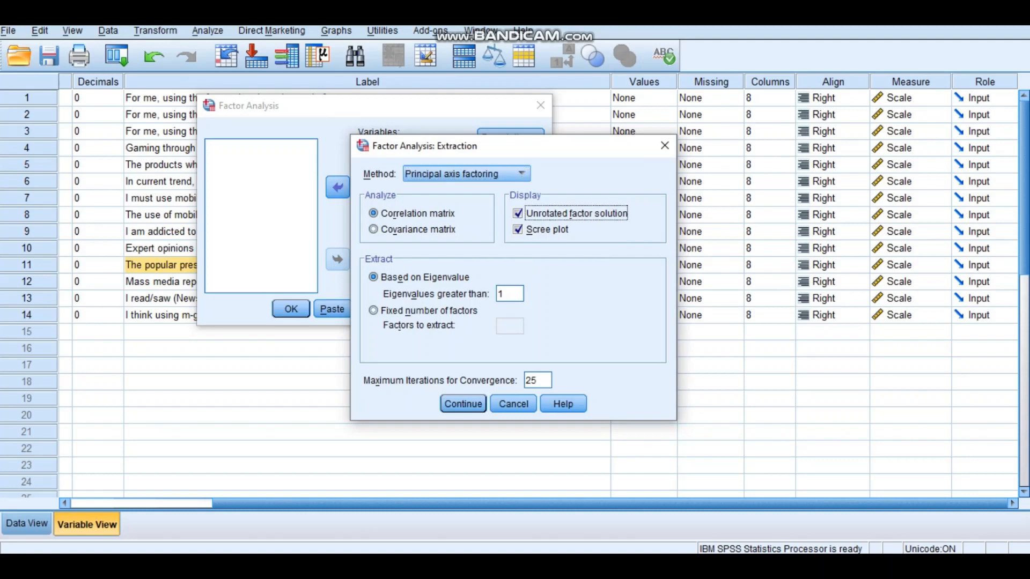
pyautogui.click(518, 230)
pyautogui.click(518, 213)
pyautogui.click(517, 230)
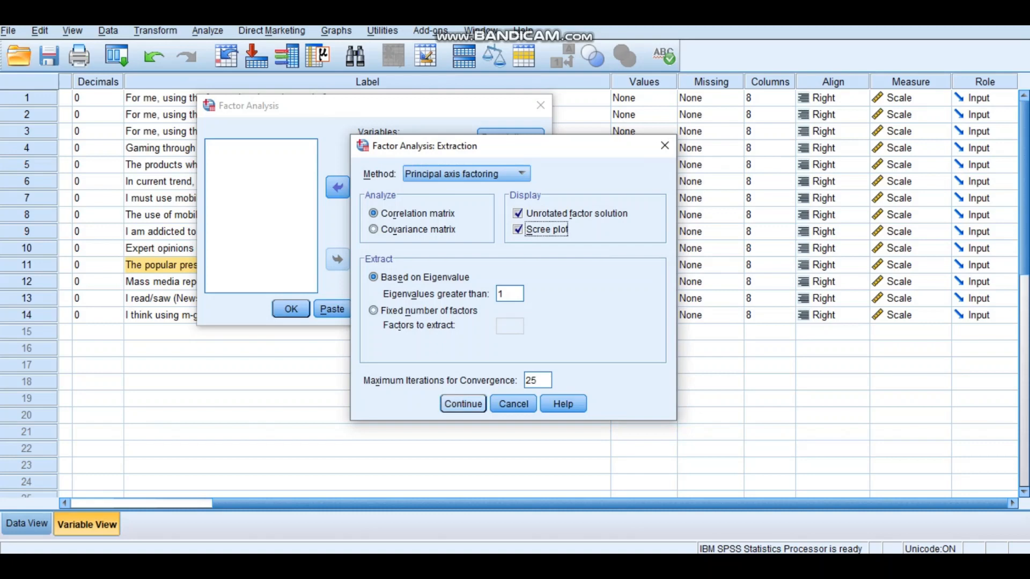
pyautogui.press('Return')
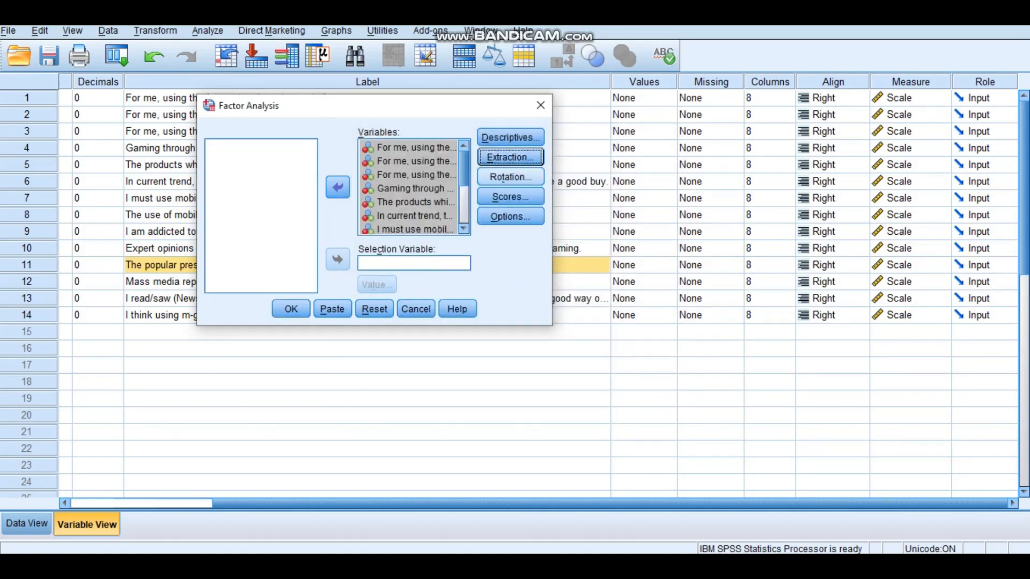
# - Set the factor rotation to Direct Oblimin, and accept the factor score settings with the Regression method
pyautogui.hotkey('alt', 't')
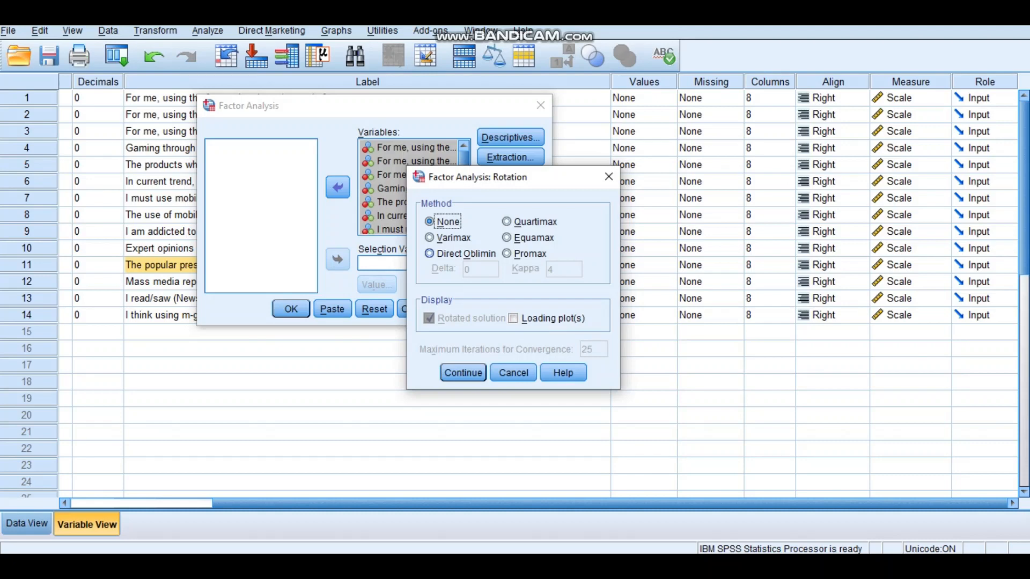
pyautogui.click(429, 253)
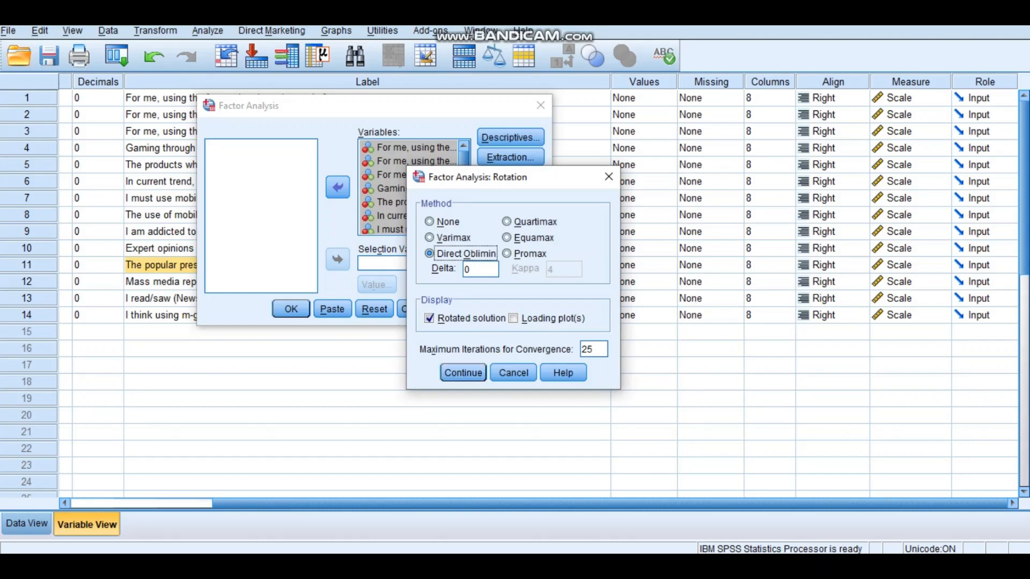
pyautogui.click(463, 372)
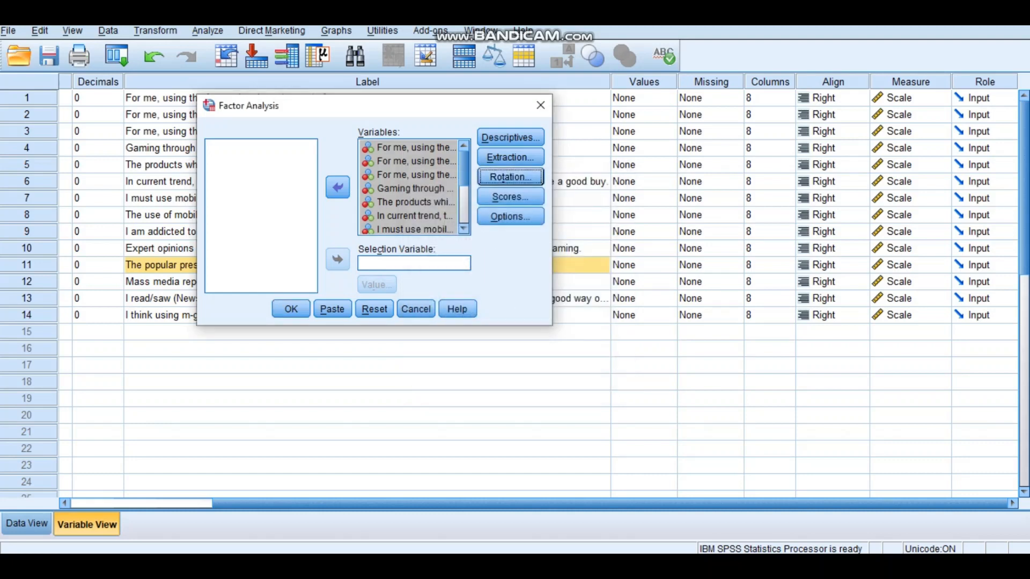
pyautogui.click(510, 197)
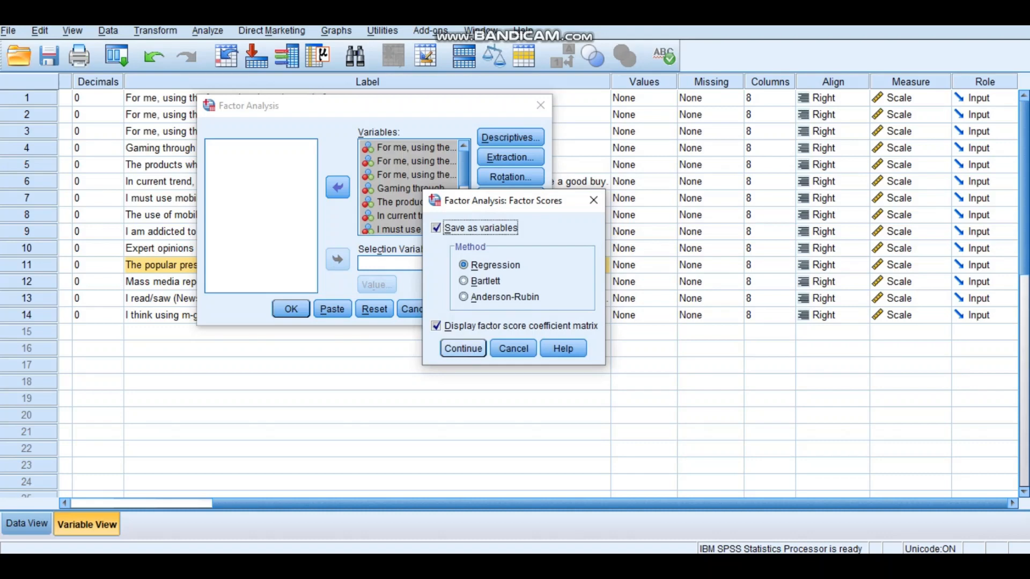
pyautogui.click(463, 348)
# - Set the options to suppress coefficients with an absolute value below .45, and run the factor analysis
pyautogui.click(510, 217)
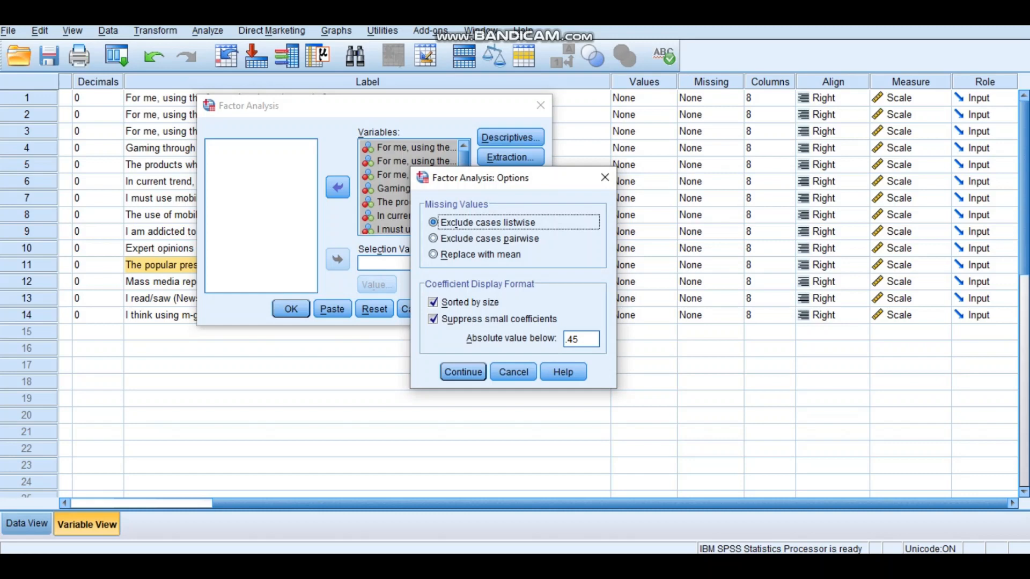
pyautogui.press('Tab')
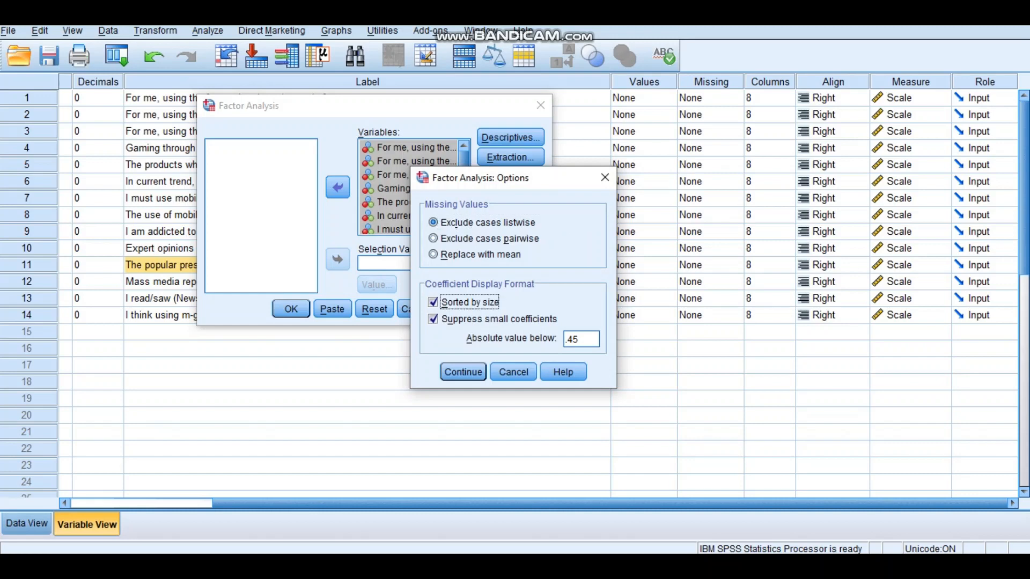
pyautogui.click(566, 339)
pyautogui.moveTo(567, 339); pyautogui.dragTo(579, 339)
pyautogui.press('BackSpace')
pyautogui.write('.45')
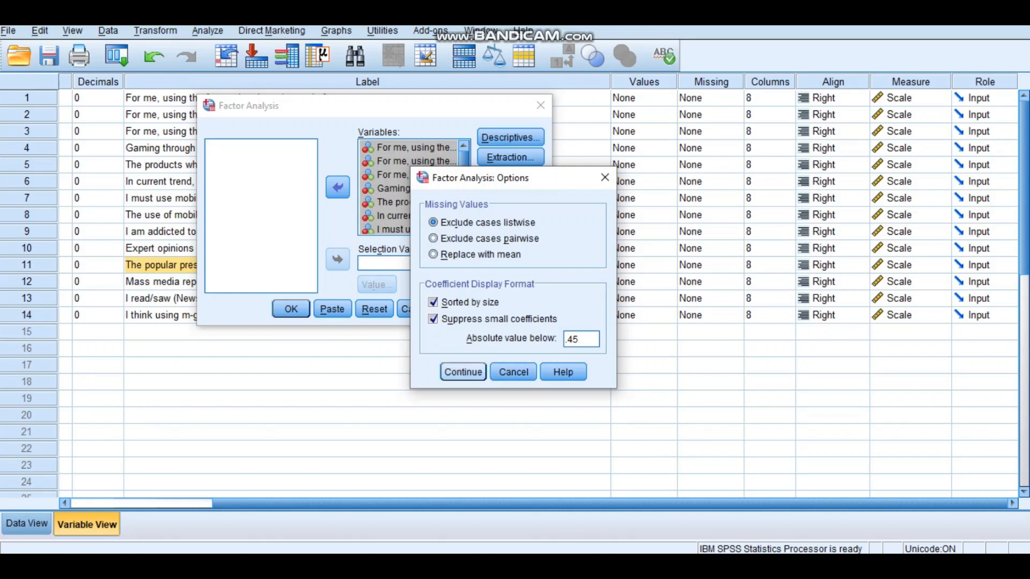
pyautogui.click(463, 372)
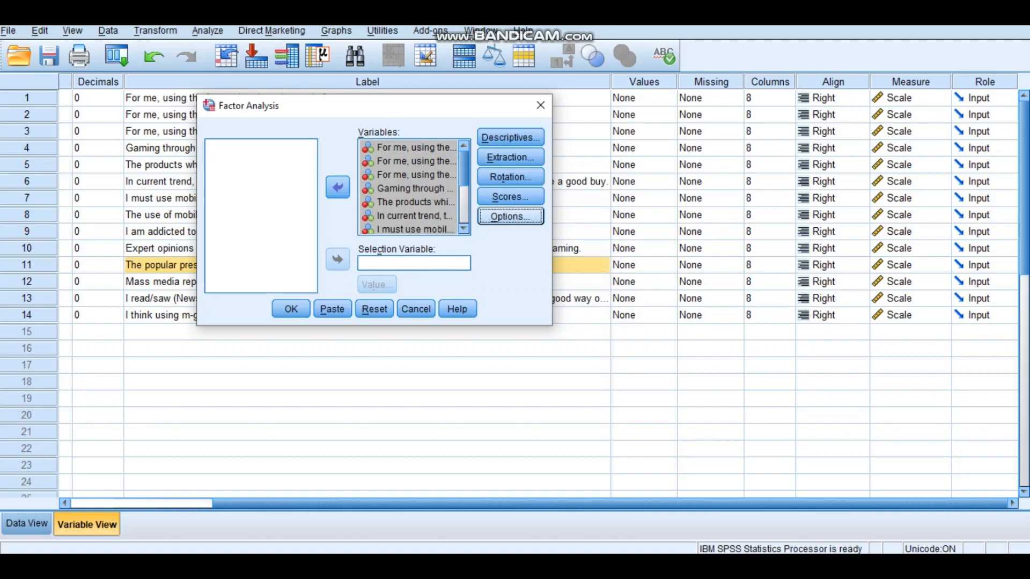
pyautogui.click(290, 309)
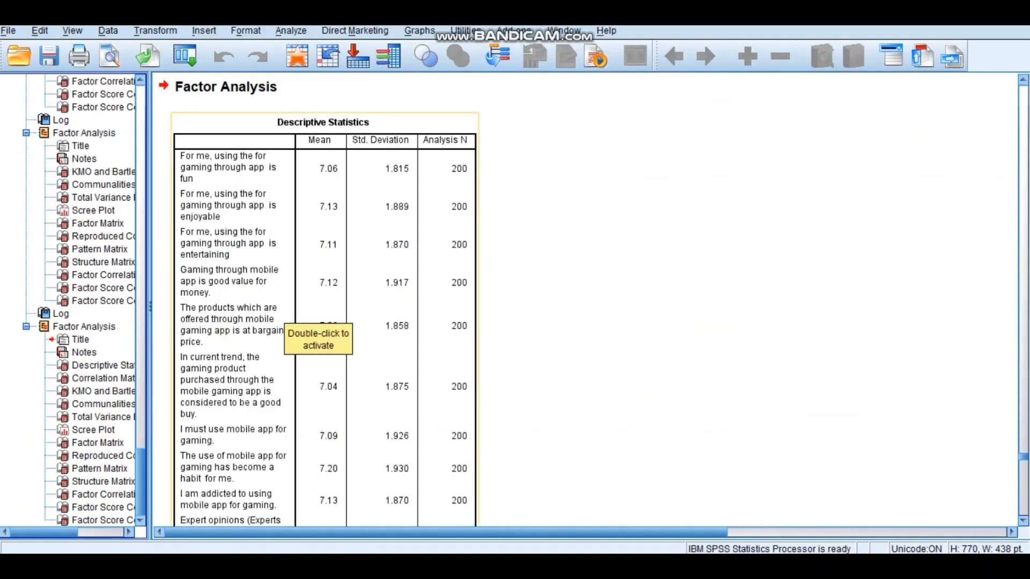
# - Go to the newest Factor Correlation Matrix in the output and handwrite .32 beside it with the red annotation pen
pyautogui.scroll(-3, 320, 316)
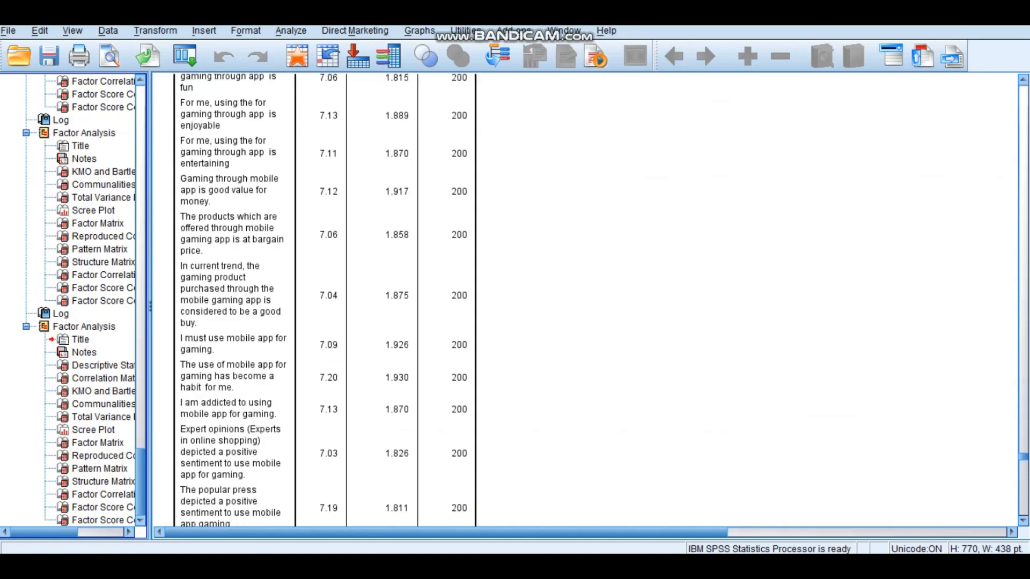
pyautogui.click(82, 495)
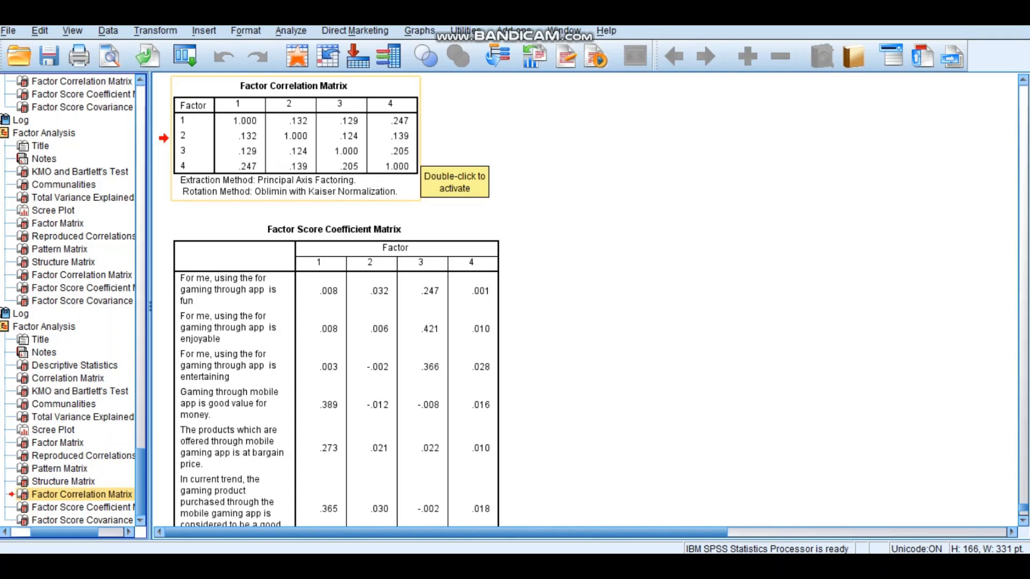
pyautogui.hotkey('ctrl', 'alt', 'd')
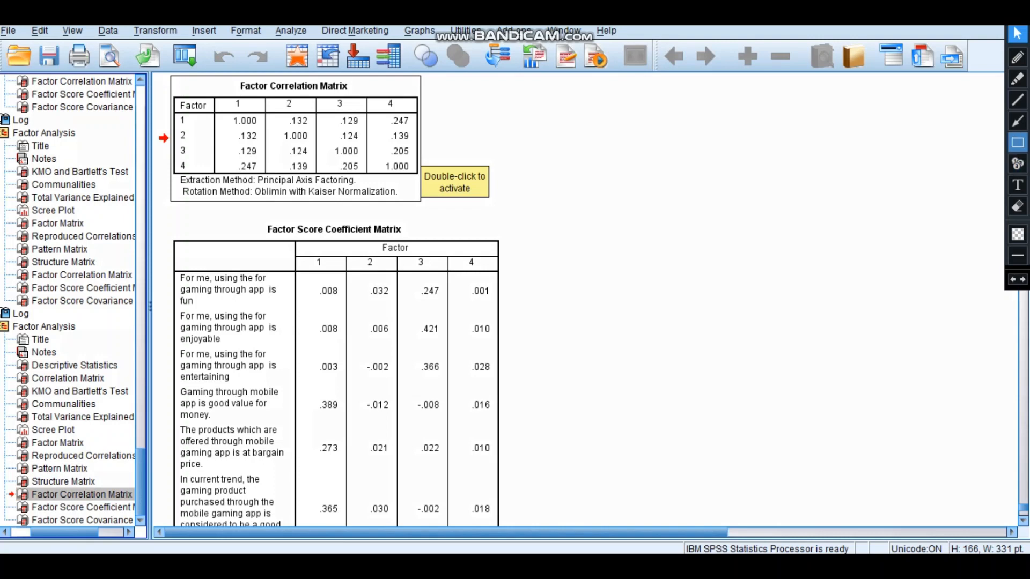
pyautogui.click(1018, 57)
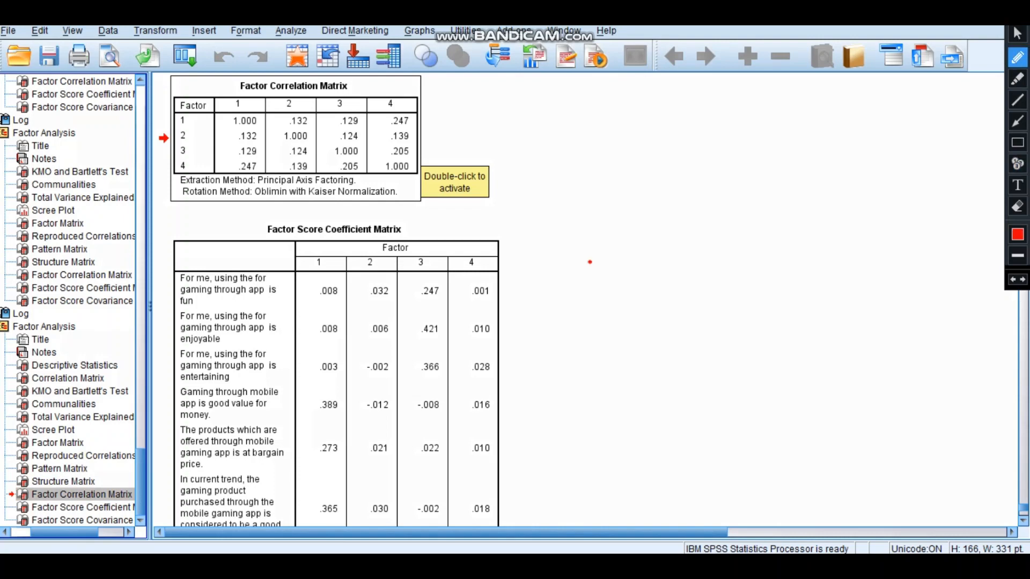
pyautogui.moveTo(592, 217)
pyautogui.mouseDown()
pyautogui.moveTo(657, 239)
pyautogui.moveTo(637, 259)
pyautogui.mouseUp()
pyautogui.moveTo(682, 178)
pyautogui.mouseDown()
pyautogui.moveTo(686, 220)
pyautogui.moveTo(701, 235)
pyautogui.mouseUp()
pyautogui.moveTo(665, 201)
pyautogui.mouseDown()
pyautogui.moveTo(696, 243)
pyautogui.moveTo(733, 221)
pyautogui.mouseUp()
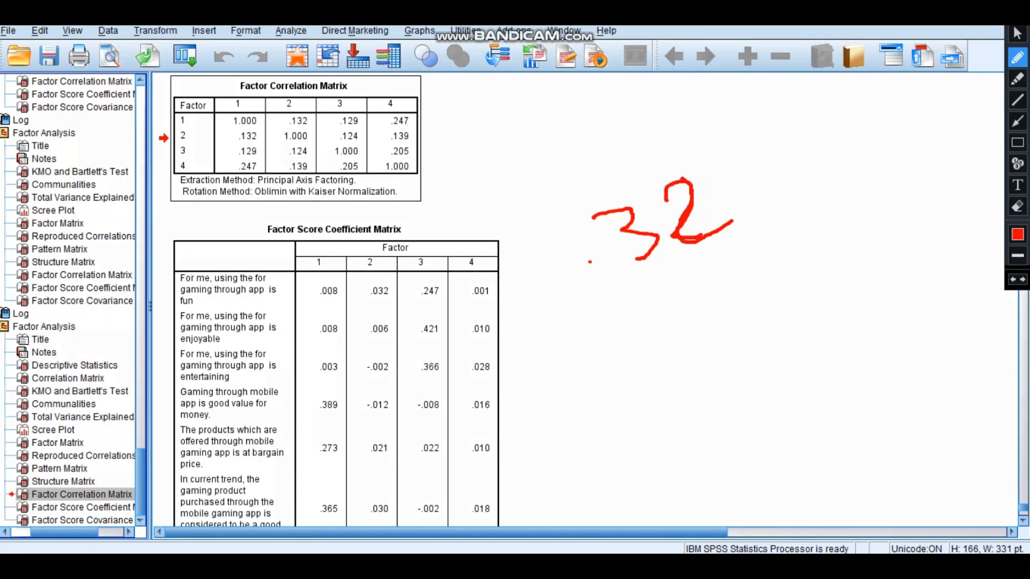
# - Mark factor 1's row and column in the Factor Correlation Matrix in red, and erase all annotations
pyautogui.moveTo(251, 113)
pyautogui.mouseDown()
pyautogui.moveTo(236, 130)
pyautogui.moveTo(257, 128)
pyautogui.moveTo(252, 114)
pyautogui.moveTo(429, 117)
pyautogui.mouseUp()
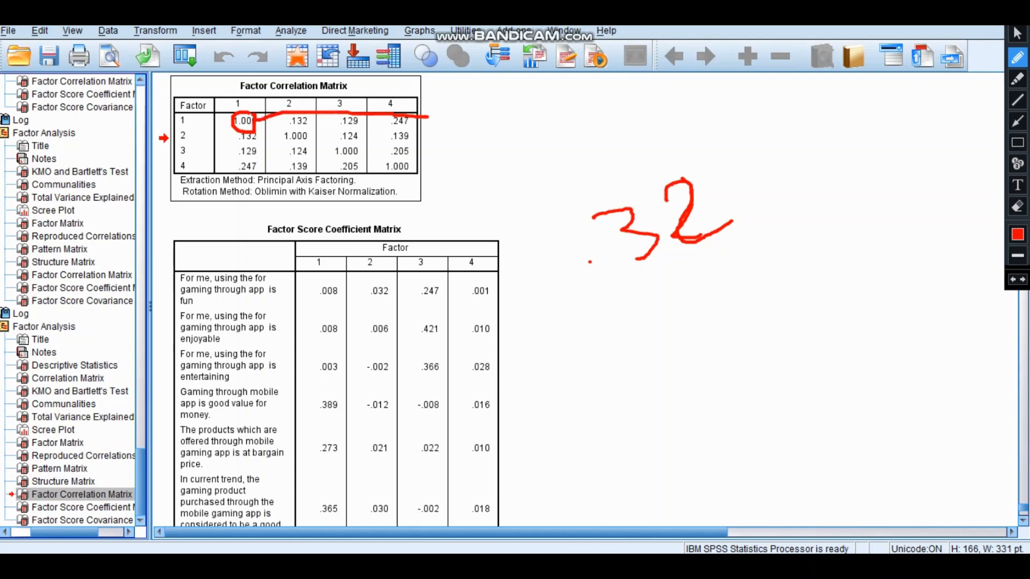
pyautogui.moveTo(233, 130)
pyautogui.mouseDown()
pyautogui.moveTo(251, 182)
pyautogui.moveTo(266, 155)
pyautogui.moveTo(248, 135)
pyautogui.mouseUp()
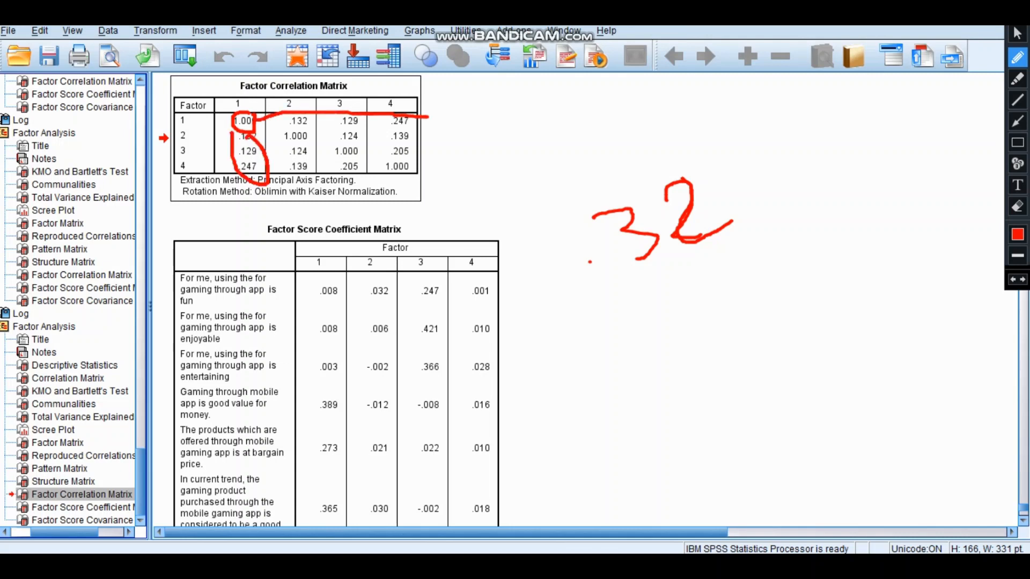
pyautogui.click(1018, 207)
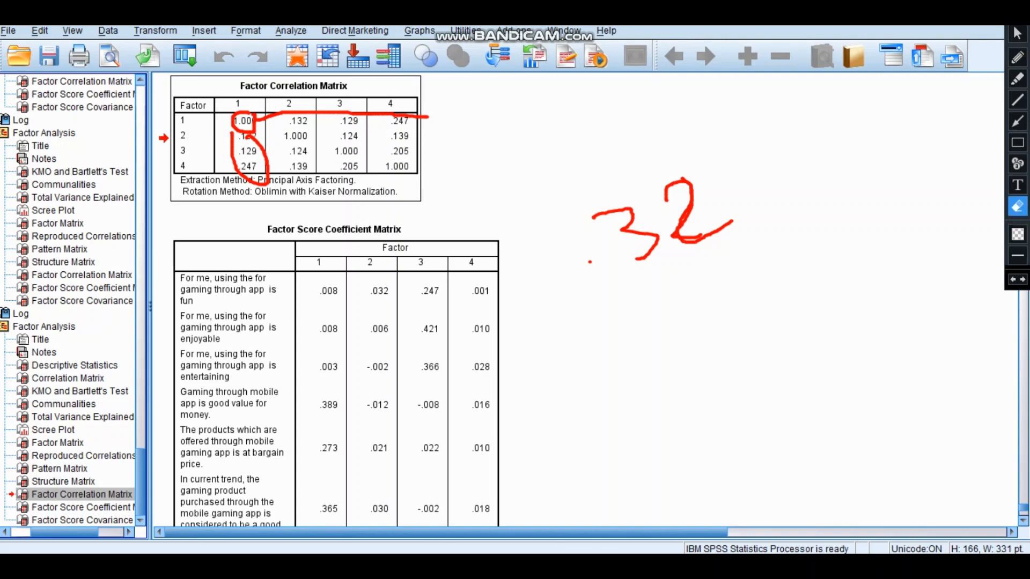
pyautogui.click(1018, 206)
# - Outline the factor 1 column of the Factor Correlation Matrix with the red pen, and clear the drawing
pyautogui.click(1018, 57)
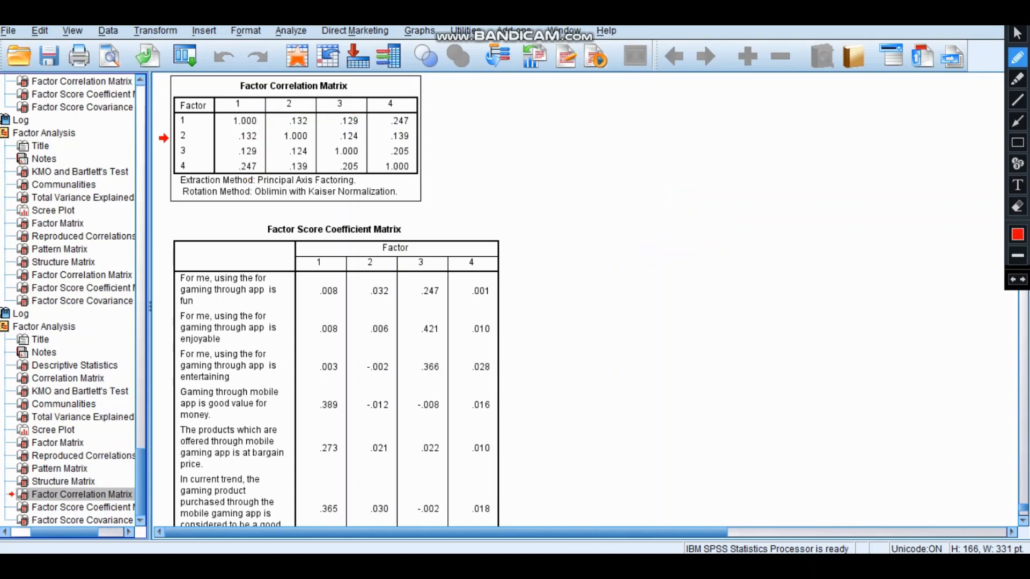
pyautogui.moveTo(247, 112)
pyautogui.mouseDown()
pyautogui.moveTo(224, 119)
pyautogui.moveTo(267, 152)
pyautogui.moveTo(274, 138)
pyautogui.mouseUp()
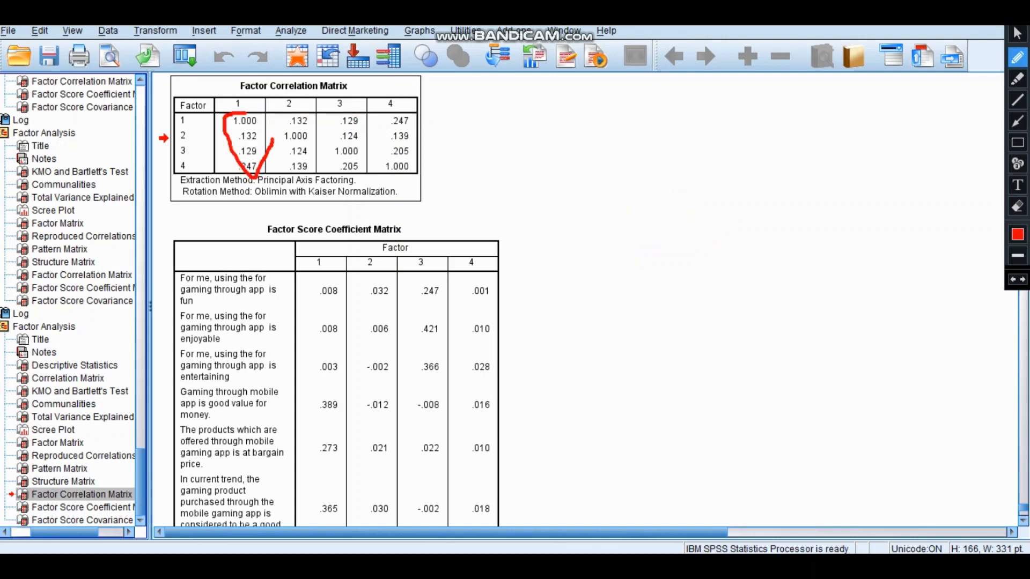
pyautogui.click(1018, 206)
pyautogui.click(1018, 207)
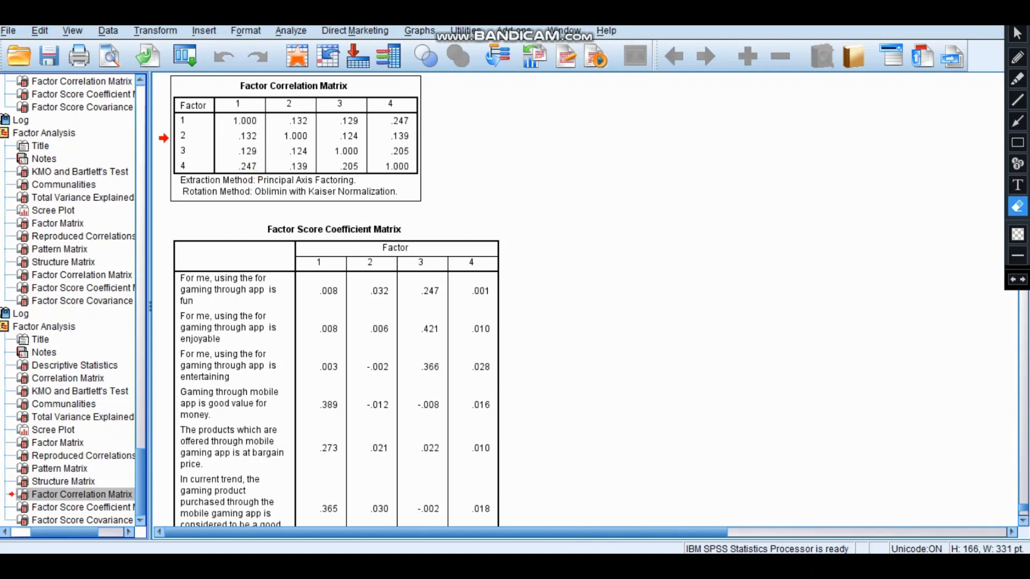
# - Circle factor 1's 1.000 value, draw red lines along its row and column, and erase the marks
pyautogui.click(1018, 57)
pyautogui.moveTo(254, 110)
pyautogui.mouseDown()
pyautogui.moveTo(232, 110)
pyautogui.moveTo(236, 133)
pyautogui.moveTo(274, 122)
pyautogui.moveTo(245, 107)
pyautogui.moveTo(437, 130)
pyautogui.mouseUp()
pyautogui.moveTo(265, 135); pyautogui.dragTo(263, 182)
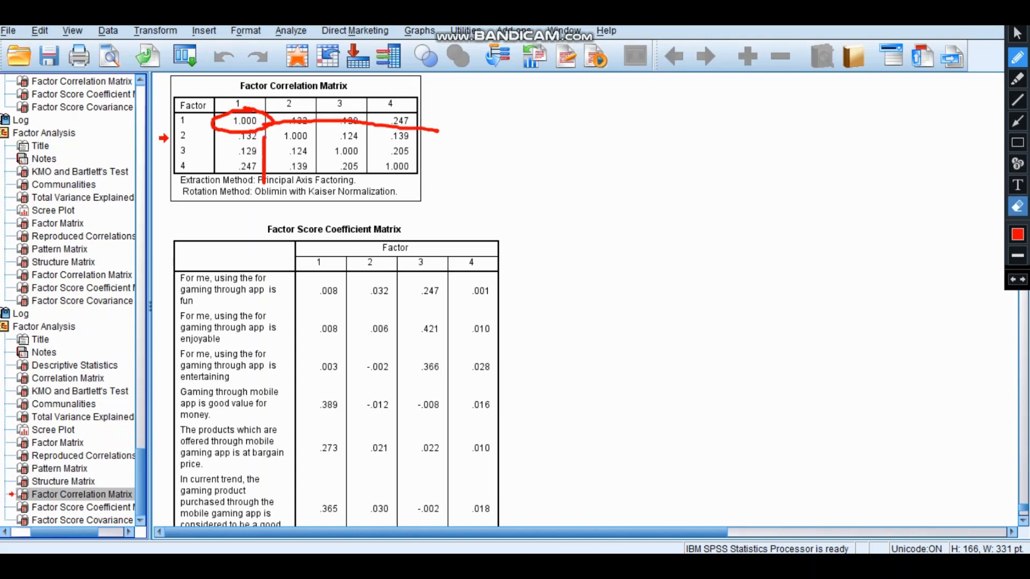
pyautogui.doubleClick(1017, 207)
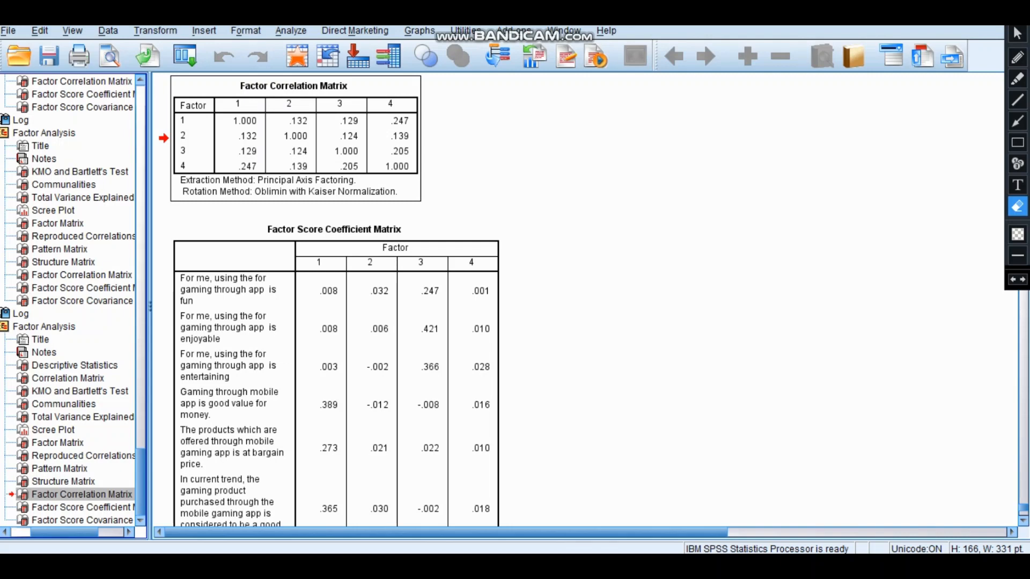
# - Handwrite the threshold "> ±.32" in red beside the correlation matrix, and erase the writing
pyautogui.click(1017, 57)
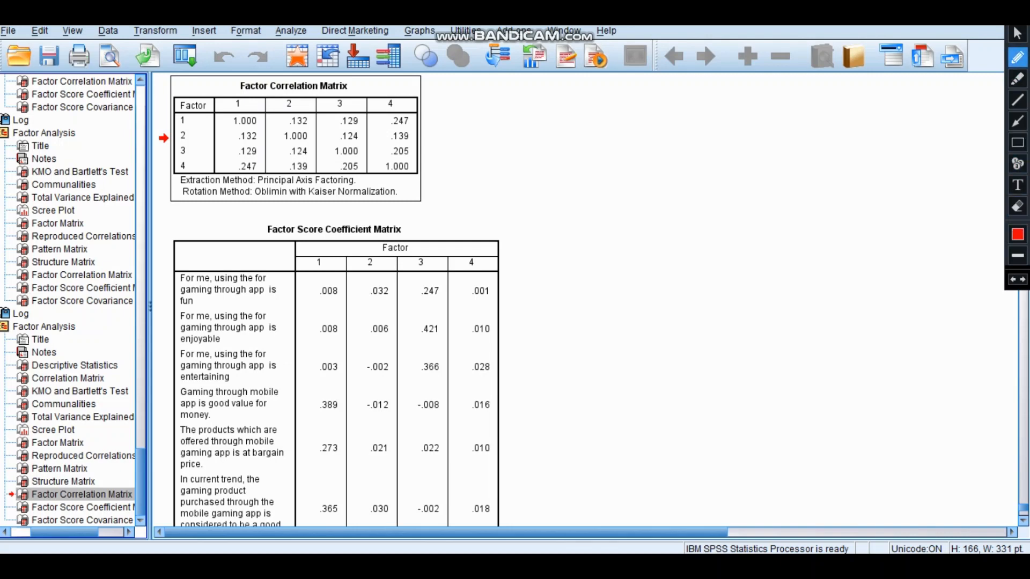
pyautogui.moveTo(539, 187)
pyautogui.mouseDown()
pyautogui.moveTo(593, 195)
pyautogui.moveTo(559, 248)
pyautogui.mouseUp()
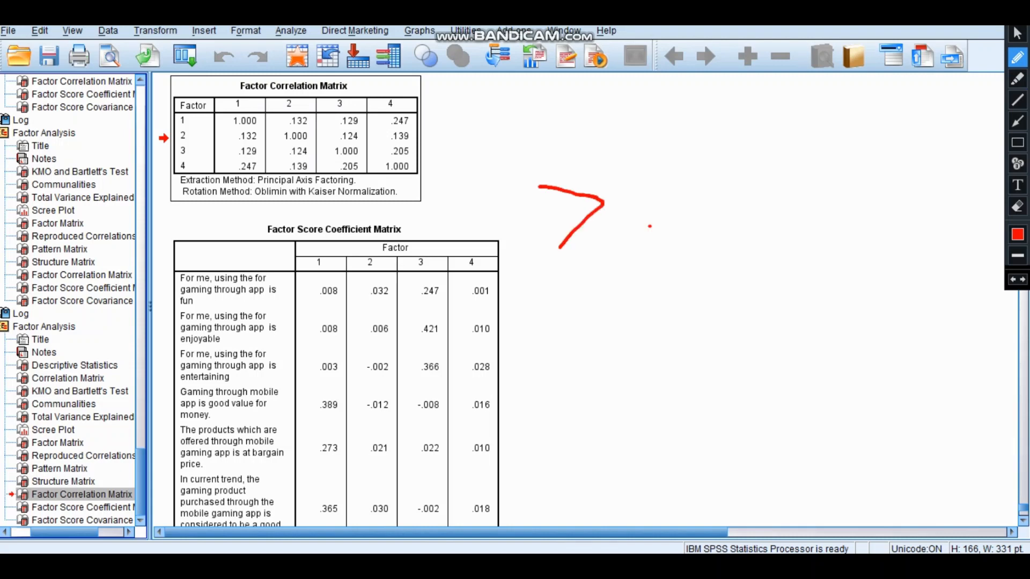
pyautogui.moveTo(648, 168)
pyautogui.mouseDown()
pyautogui.moveTo(660, 168)
pyautogui.moveTo(694, 215)
pyautogui.moveTo(677, 225)
pyautogui.mouseUp()
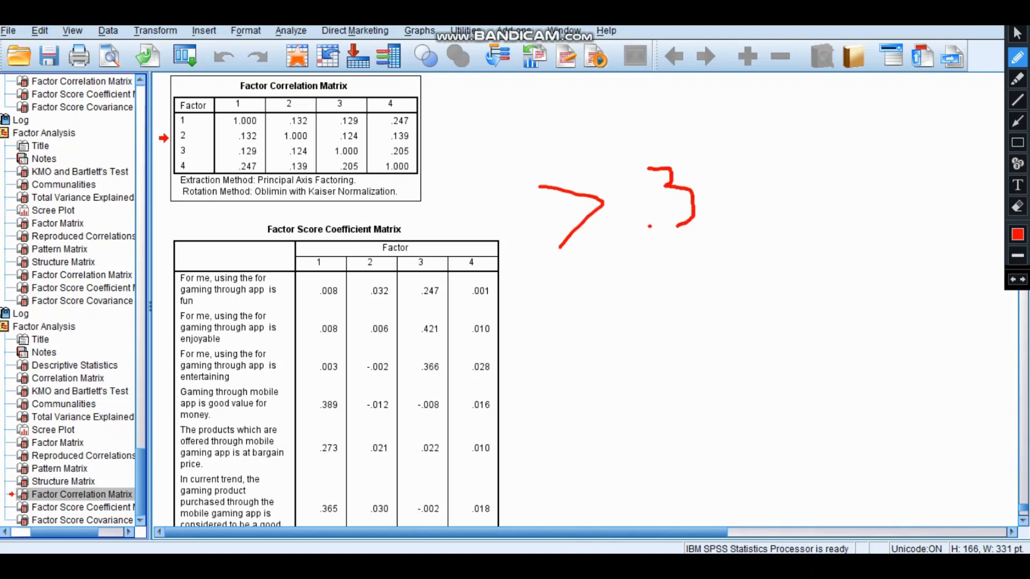
pyautogui.moveTo(695, 175)
pyautogui.mouseDown()
pyautogui.moveTo(733, 183)
pyautogui.moveTo(768, 212)
pyautogui.mouseUp()
pyautogui.click(652, 226)
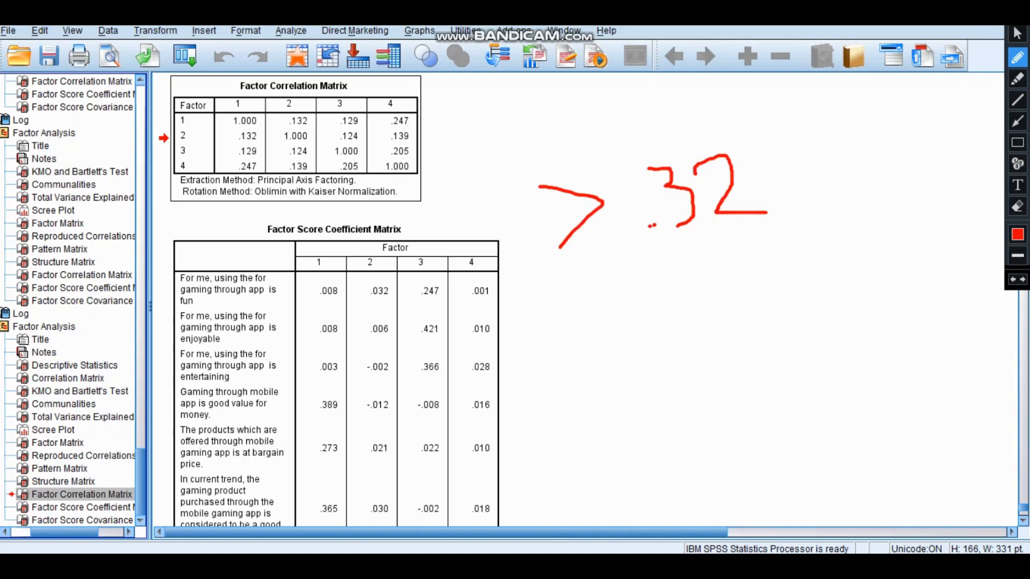
pyautogui.moveTo(650, 227); pyautogui.dragTo(654, 234)
pyautogui.moveTo(602, 189)
pyautogui.mouseDown()
pyautogui.moveTo(640, 175)
pyautogui.moveTo(626, 202)
pyautogui.mouseUp()
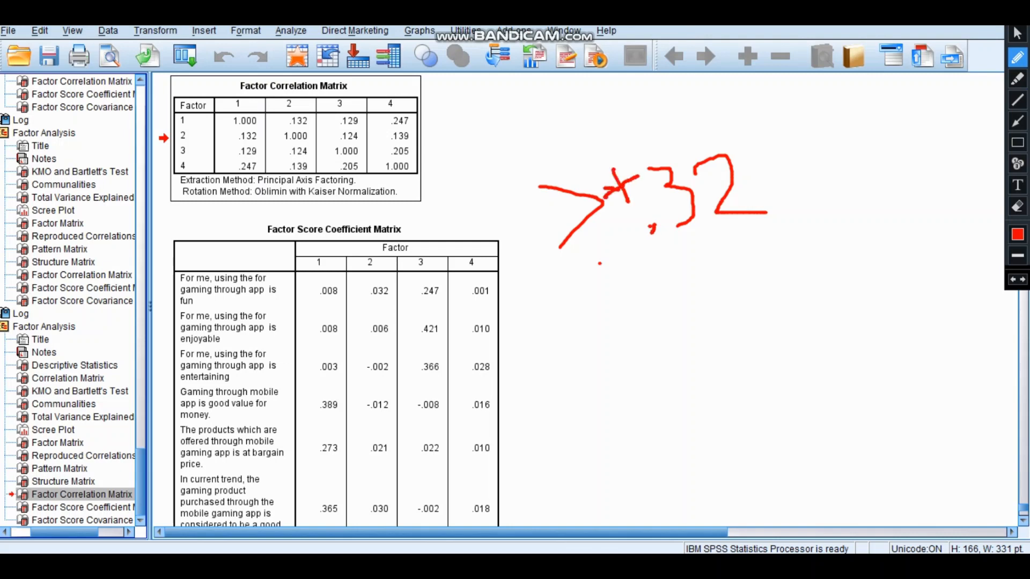
pyautogui.moveTo(599, 263); pyautogui.dragTo(655, 226)
pyautogui.click(1017, 207)
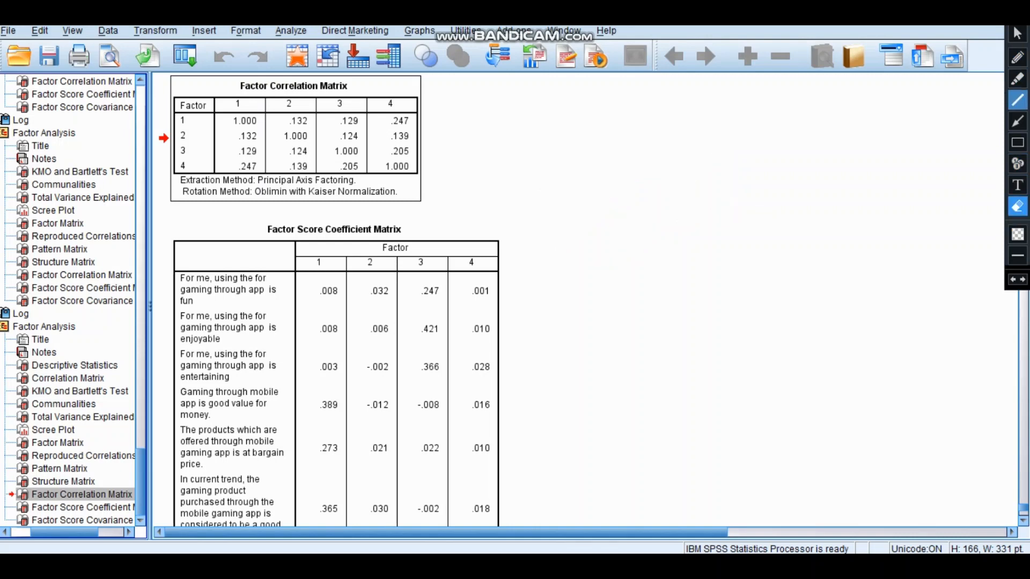
# - Bring the whole Factor Correlation Matrix into view and handwrite the .32 cutoff next to it in red again
pyautogui.click(1018, 34)
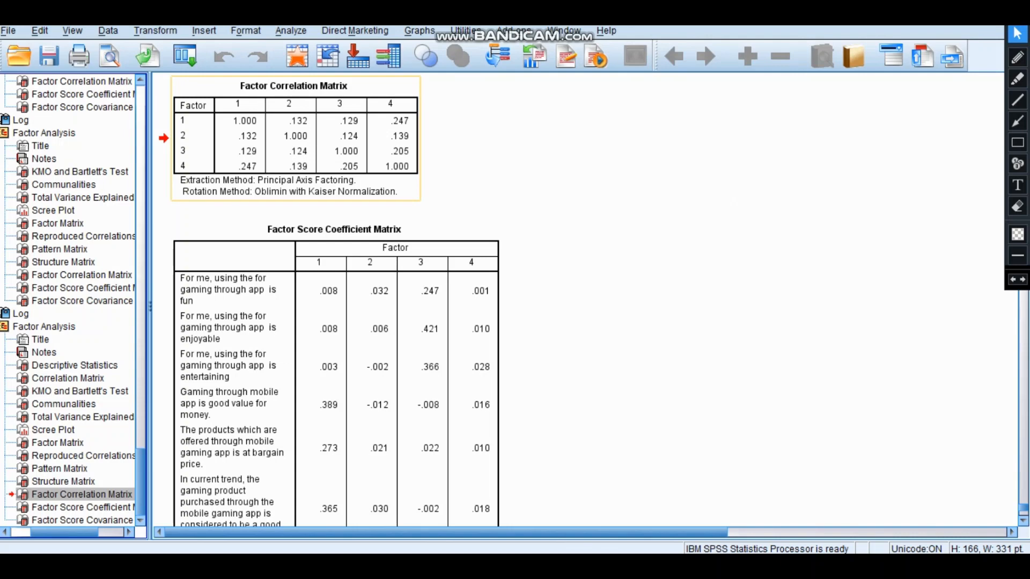
pyautogui.scroll(1, 587, 300)
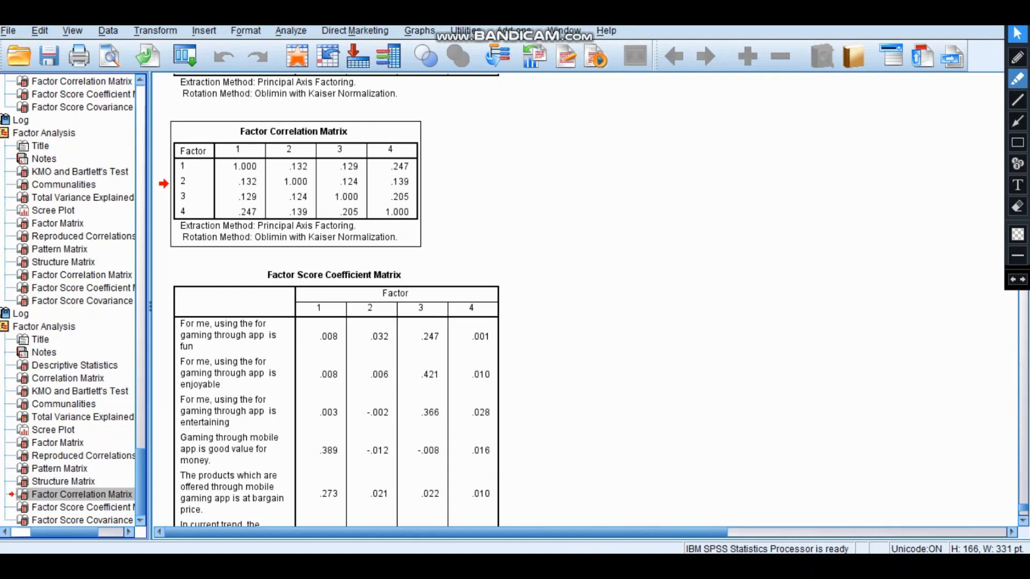
pyautogui.click(1018, 57)
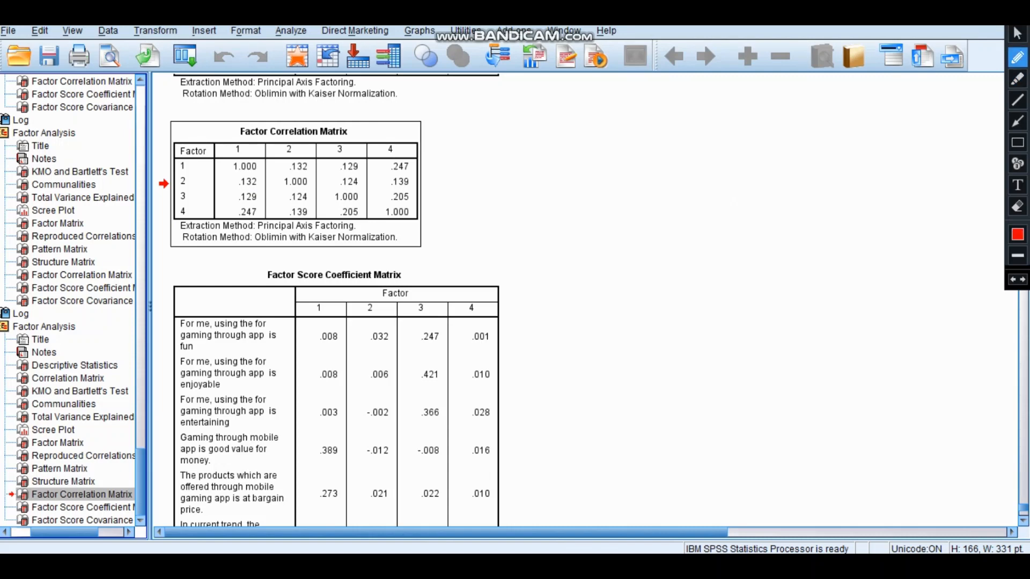
pyautogui.moveTo(561, 183)
pyautogui.mouseDown()
pyautogui.moveTo(595, 189)
pyautogui.moveTo(638, 258)
pyautogui.mouseUp()
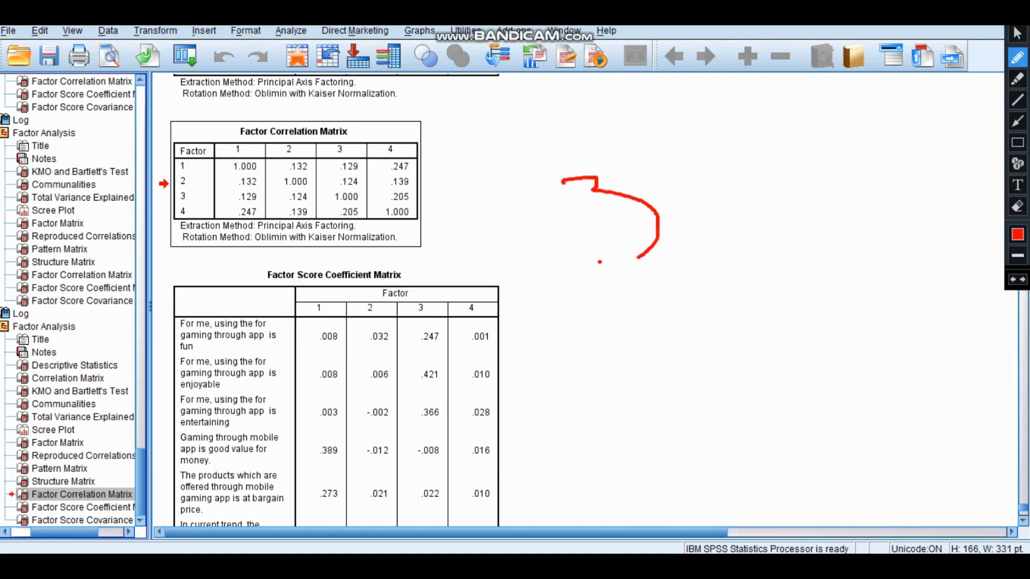
pyautogui.moveTo(508, 245); pyautogui.dragTo(493, 304)
pyautogui.moveTo(684, 187)
pyautogui.mouseDown()
pyautogui.moveTo(697, 175)
pyautogui.moveTo(699, 244)
pyautogui.moveTo(747, 237)
pyautogui.mouseUp()
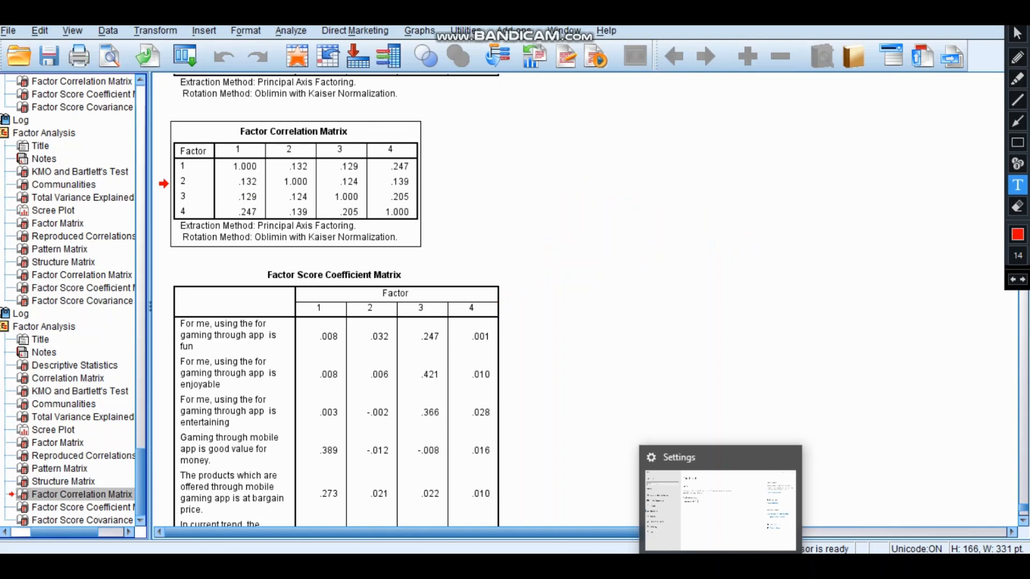
# - Circle the first 1.000 in the Factor Correlation Matrix and draw a red line across the factor 1 row
pyautogui.click(1018, 56)
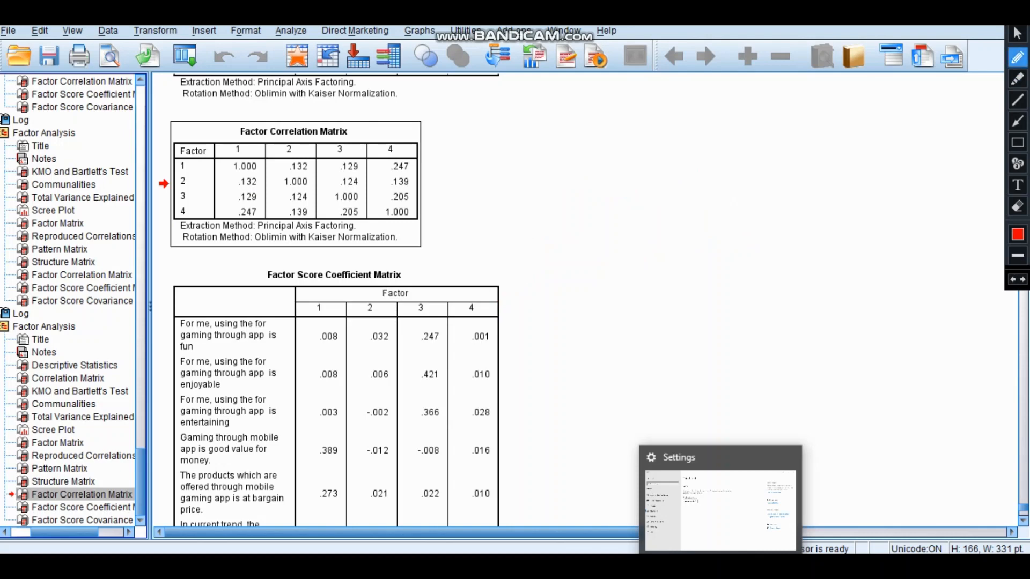
pyautogui.moveTo(237, 153)
pyautogui.mouseDown()
pyautogui.moveTo(224, 182)
pyautogui.moveTo(266, 157)
pyautogui.moveTo(239, 150)
pyautogui.moveTo(312, 171)
pyautogui.moveTo(405, 167)
pyautogui.mouseUp()
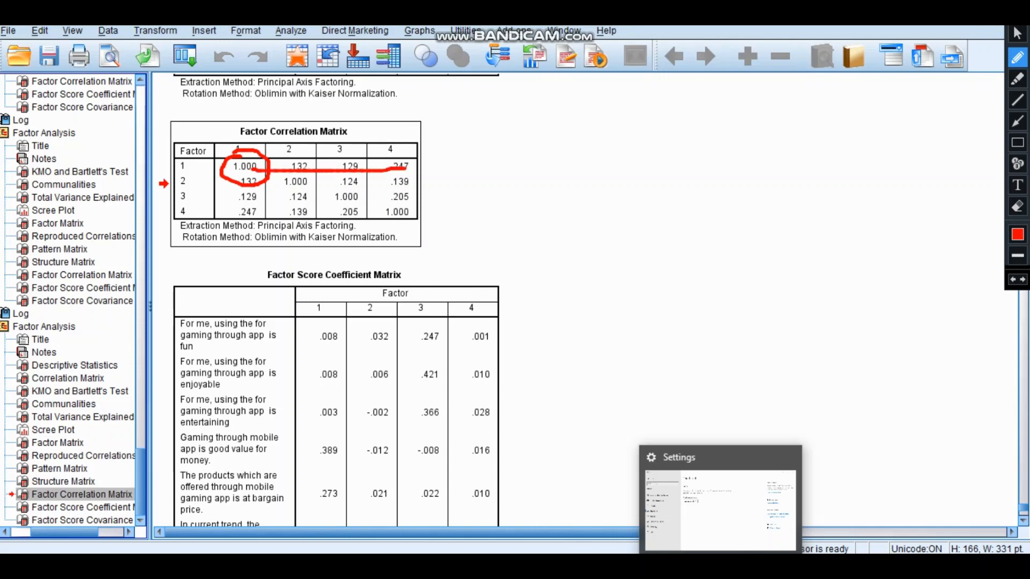
# - Mark the remaining 1.000 diagonal values and factor 2's .132 correlation in red, and erase all the marks
pyautogui.moveTo(256, 170)
pyautogui.mouseDown()
pyautogui.moveTo(261, 208)
pyautogui.moveTo(305, 180)
pyautogui.moveTo(355, 202)
pyautogui.moveTo(417, 207)
pyautogui.mouseUp()
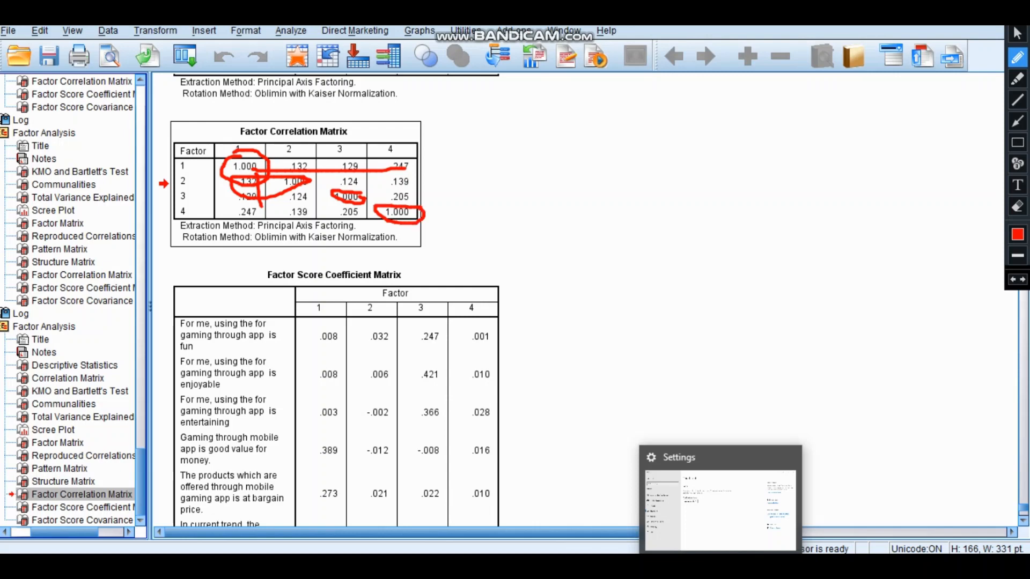
pyautogui.doubleClick(1018, 206)
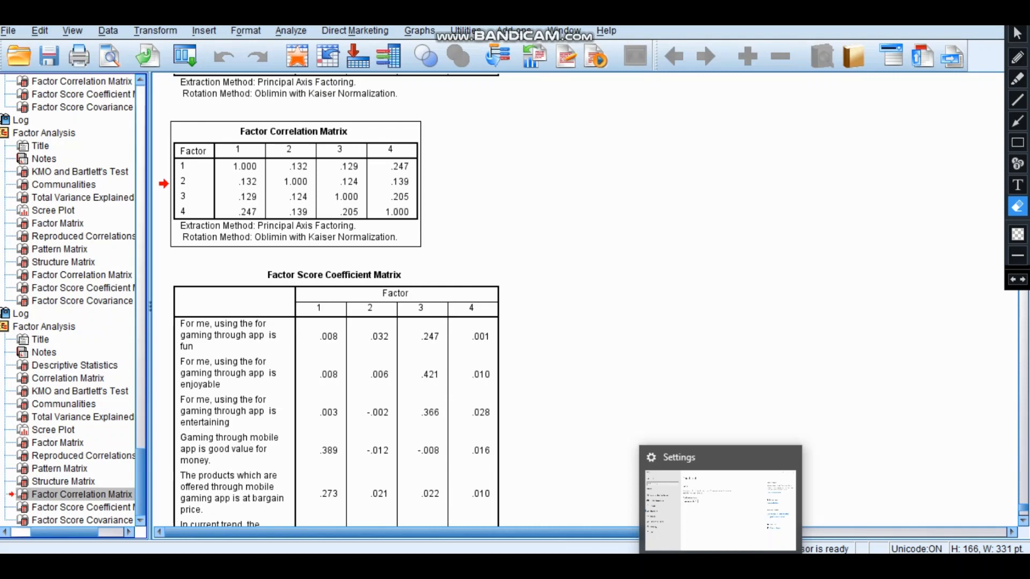
# - Handwrite the cutoff "> .32" and "Obli" in red beside the Factor Correlation Matrix, and erase the writing
pyautogui.click(1018, 57)
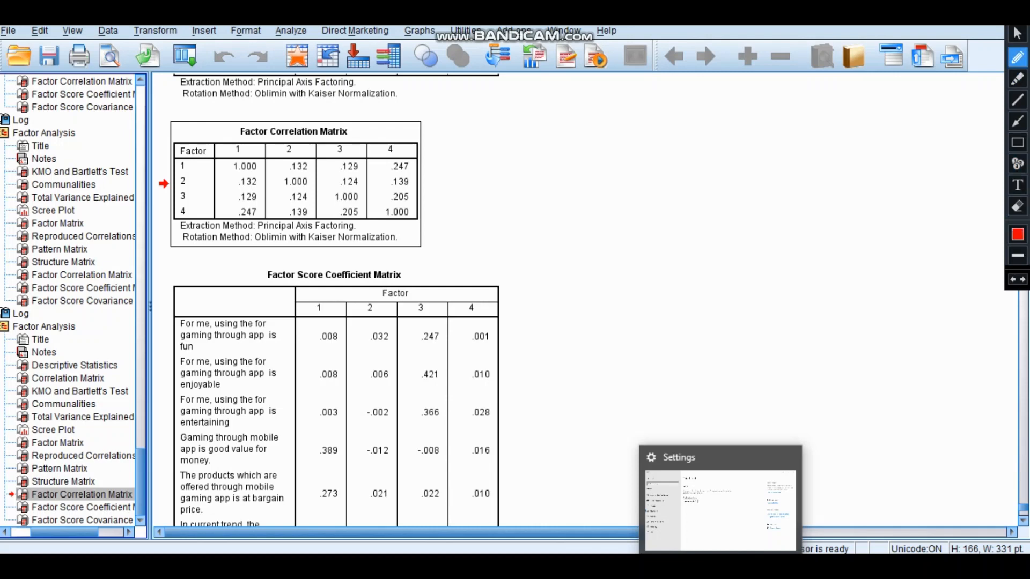
pyautogui.moveTo(564, 182)
pyautogui.mouseDown()
pyautogui.moveTo(627, 182)
pyautogui.moveTo(638, 203)
pyautogui.moveTo(594, 220)
pyautogui.mouseUp()
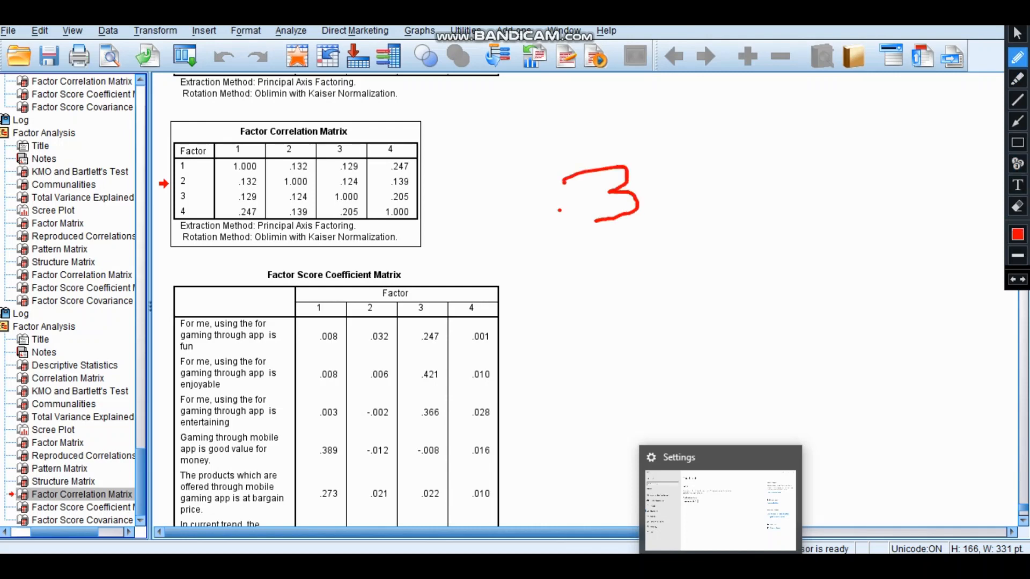
pyautogui.moveTo(484, 209); pyautogui.dragTo(506, 251)
pyautogui.moveTo(661, 187)
pyautogui.mouseDown()
pyautogui.moveTo(663, 179)
pyautogui.moveTo(698, 219)
pyautogui.moveTo(749, 206)
pyautogui.mouseUp()
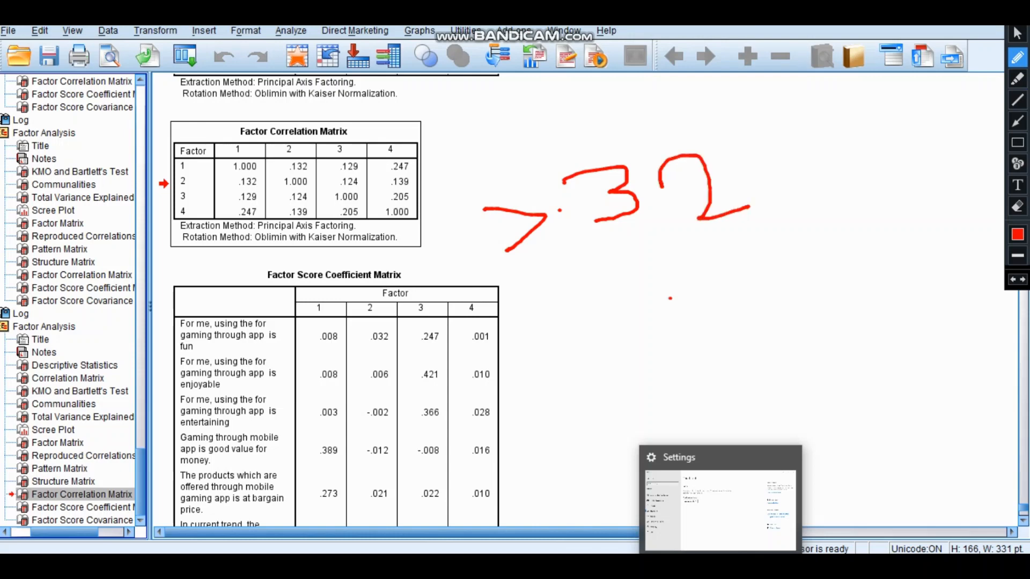
pyautogui.moveTo(671, 298)
pyautogui.mouseDown()
pyautogui.moveTo(662, 370)
pyautogui.moveTo(675, 286)
pyautogui.moveTo(767, 365)
pyautogui.moveTo(749, 366)
pyautogui.mouseUp()
pyautogui.moveTo(796, 261); pyautogui.dragTo(819, 324)
pyautogui.moveTo(838, 294); pyautogui.dragTo(840, 314)
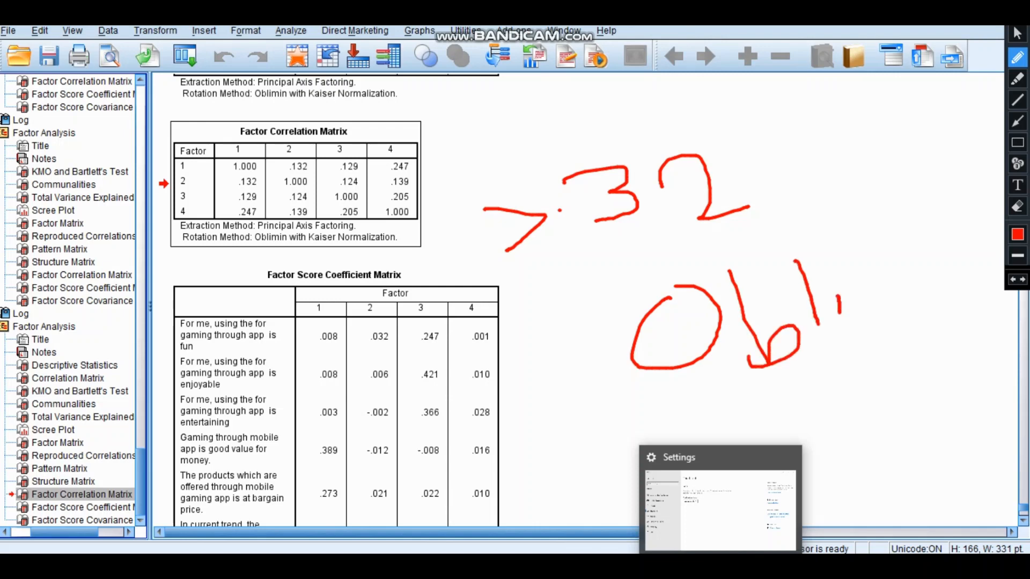
pyautogui.click(1017, 206)
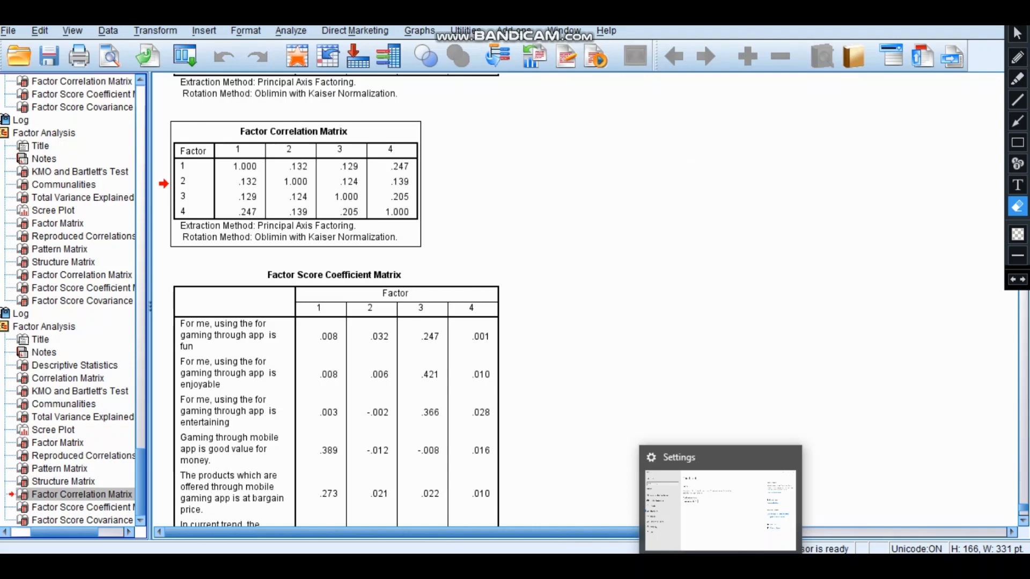
# - Rerun the factor analysis on the same items with the rotation method set to Varimax
pyautogui.click(1017, 34)
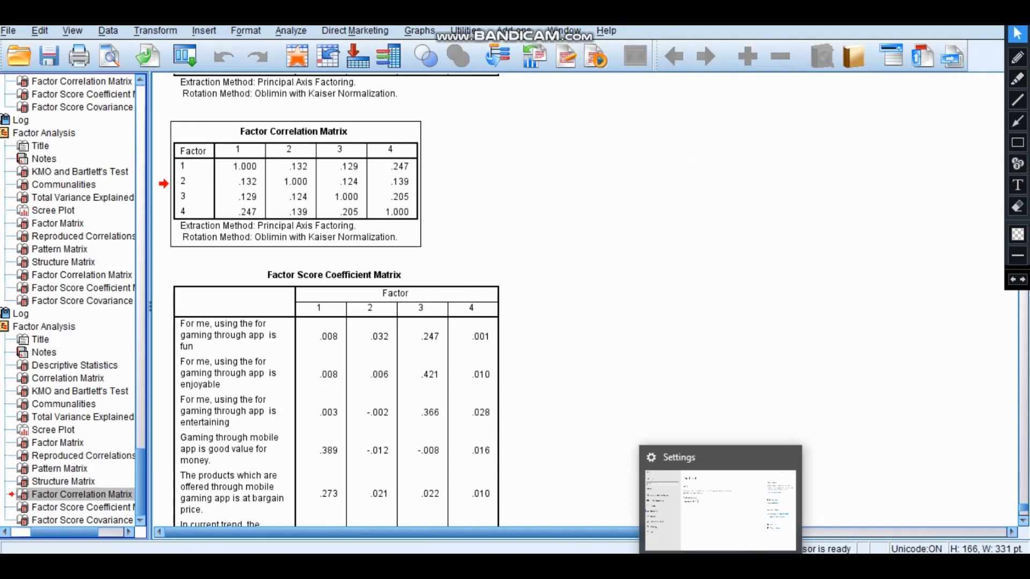
pyautogui.click(291, 31)
pyautogui.moveTo(338, 259)
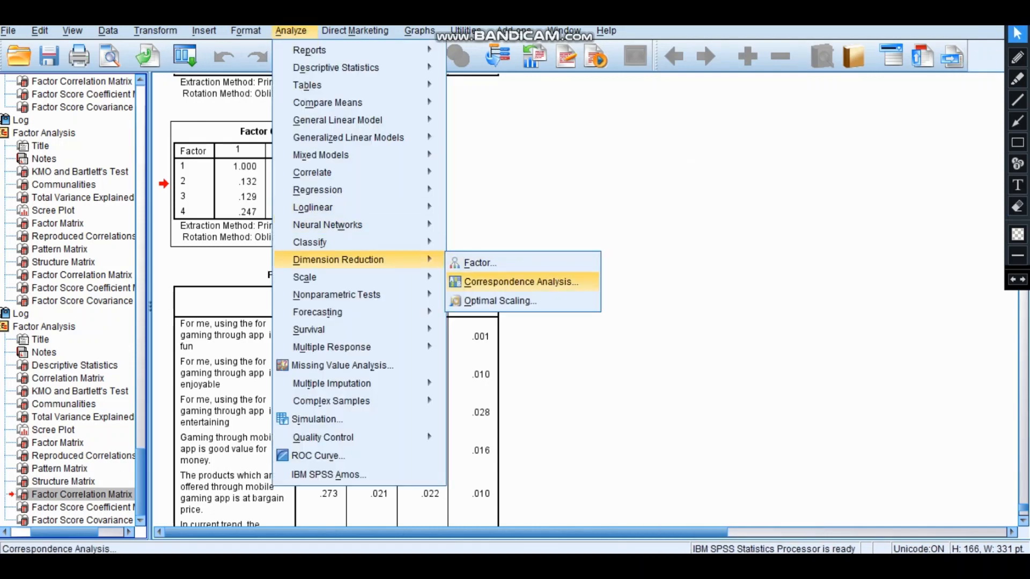
pyautogui.click(480, 263)
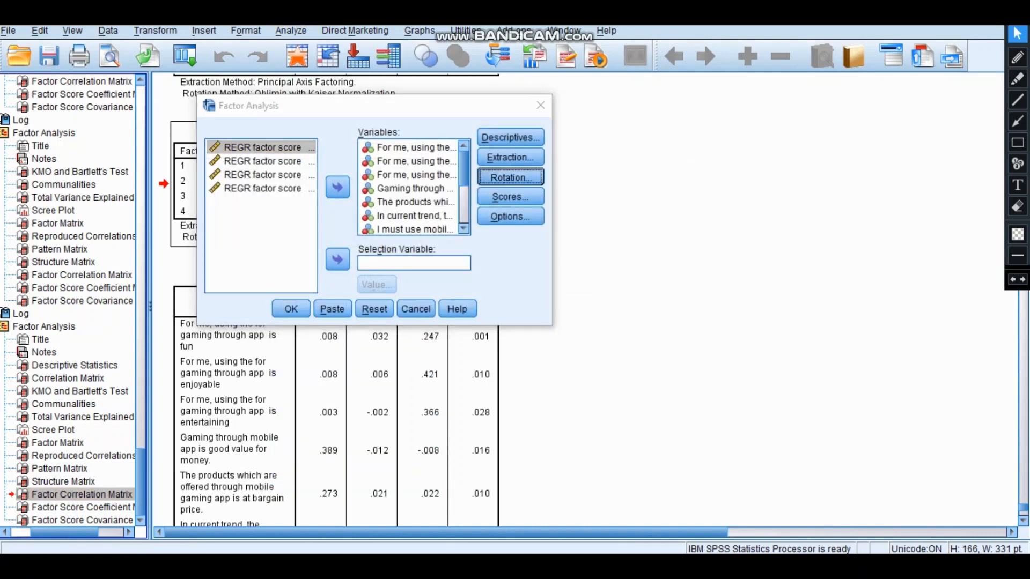
pyautogui.click(510, 178)
pyautogui.click(431, 237)
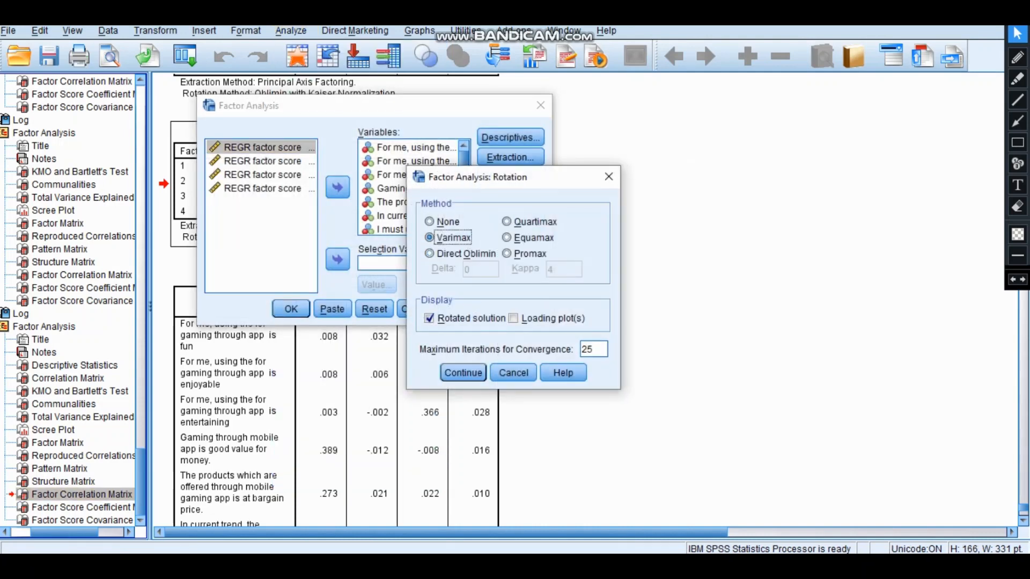
pyautogui.click(464, 373)
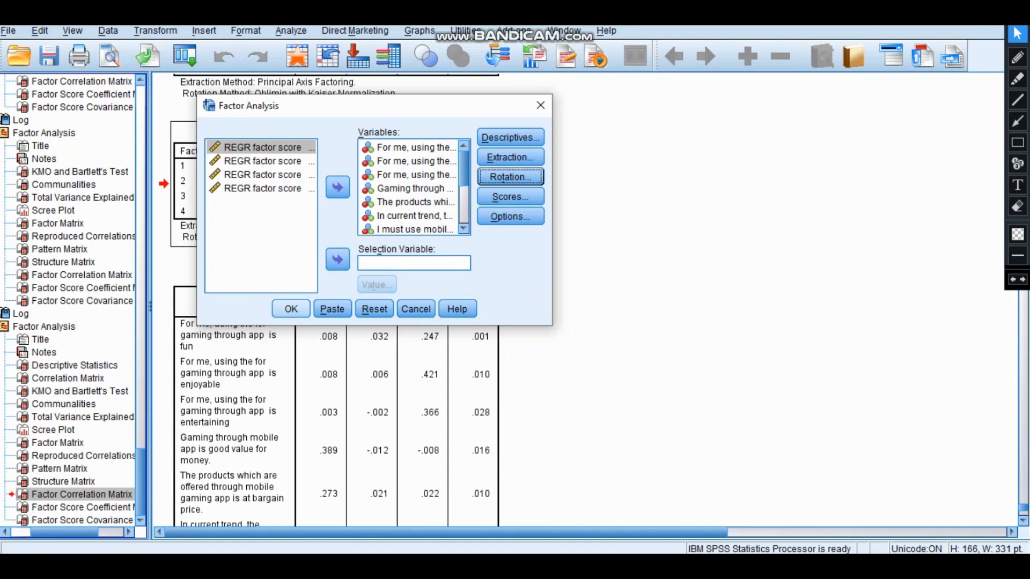
pyautogui.click(290, 309)
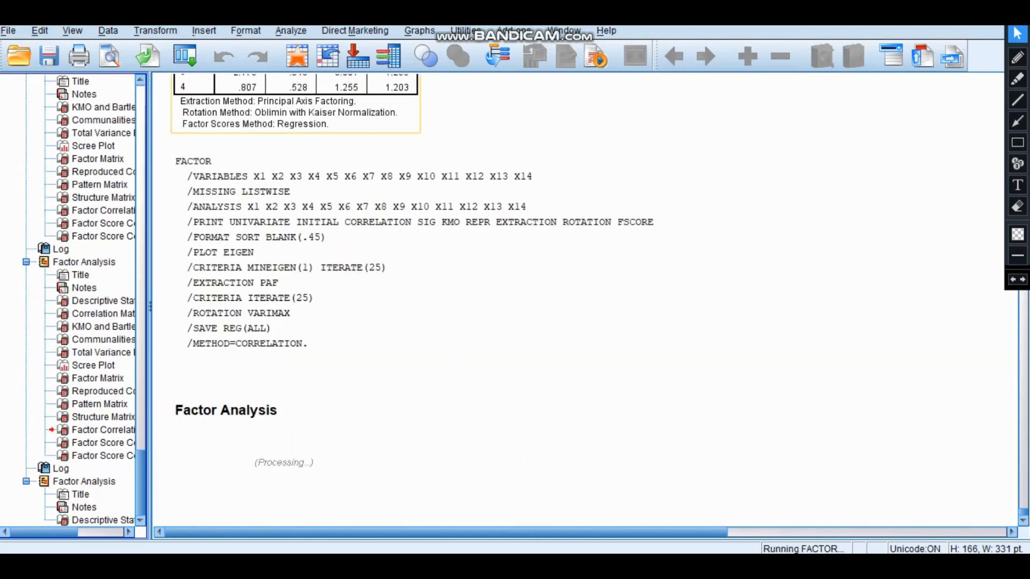